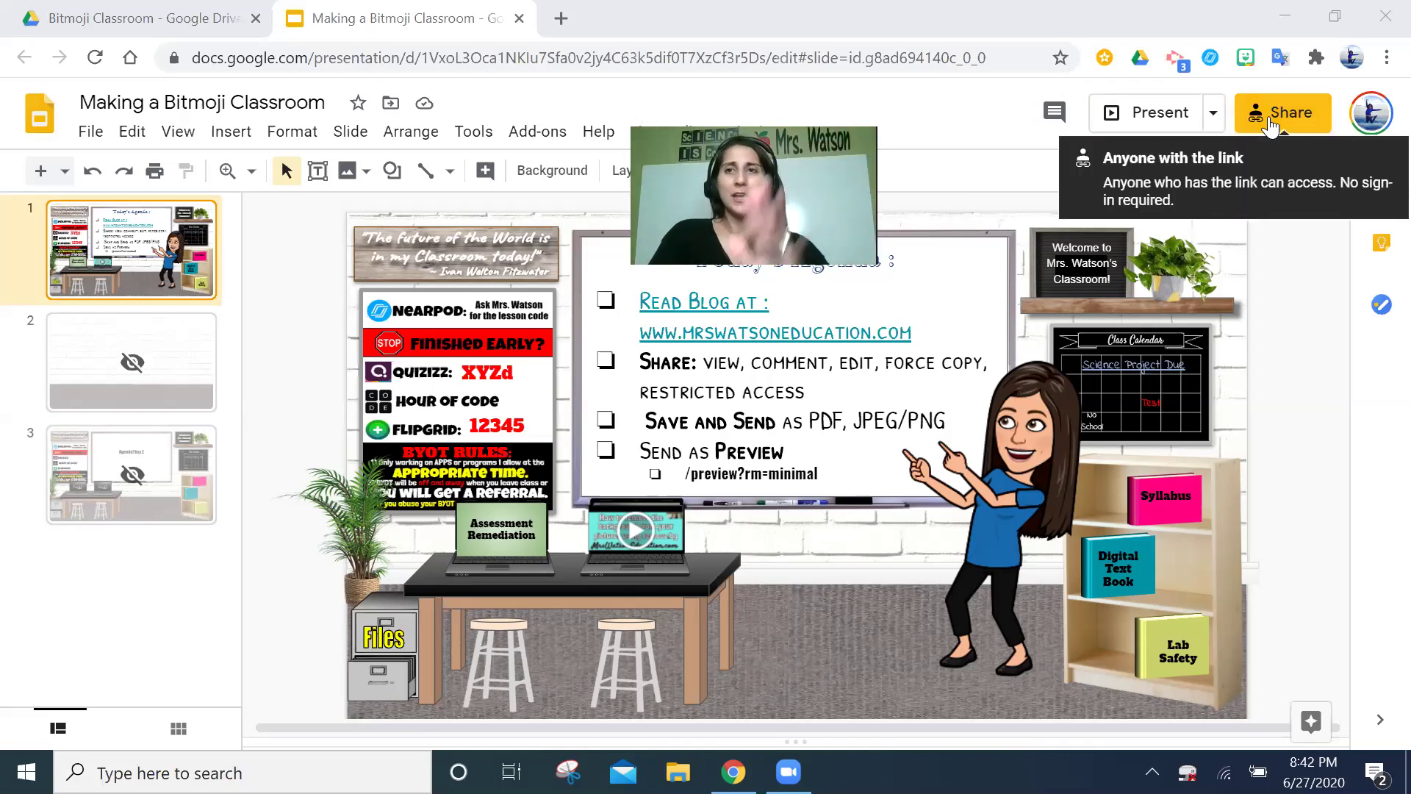
- Copy the presentation's share link, then switch general link access to Restricted
click(1277, 122)
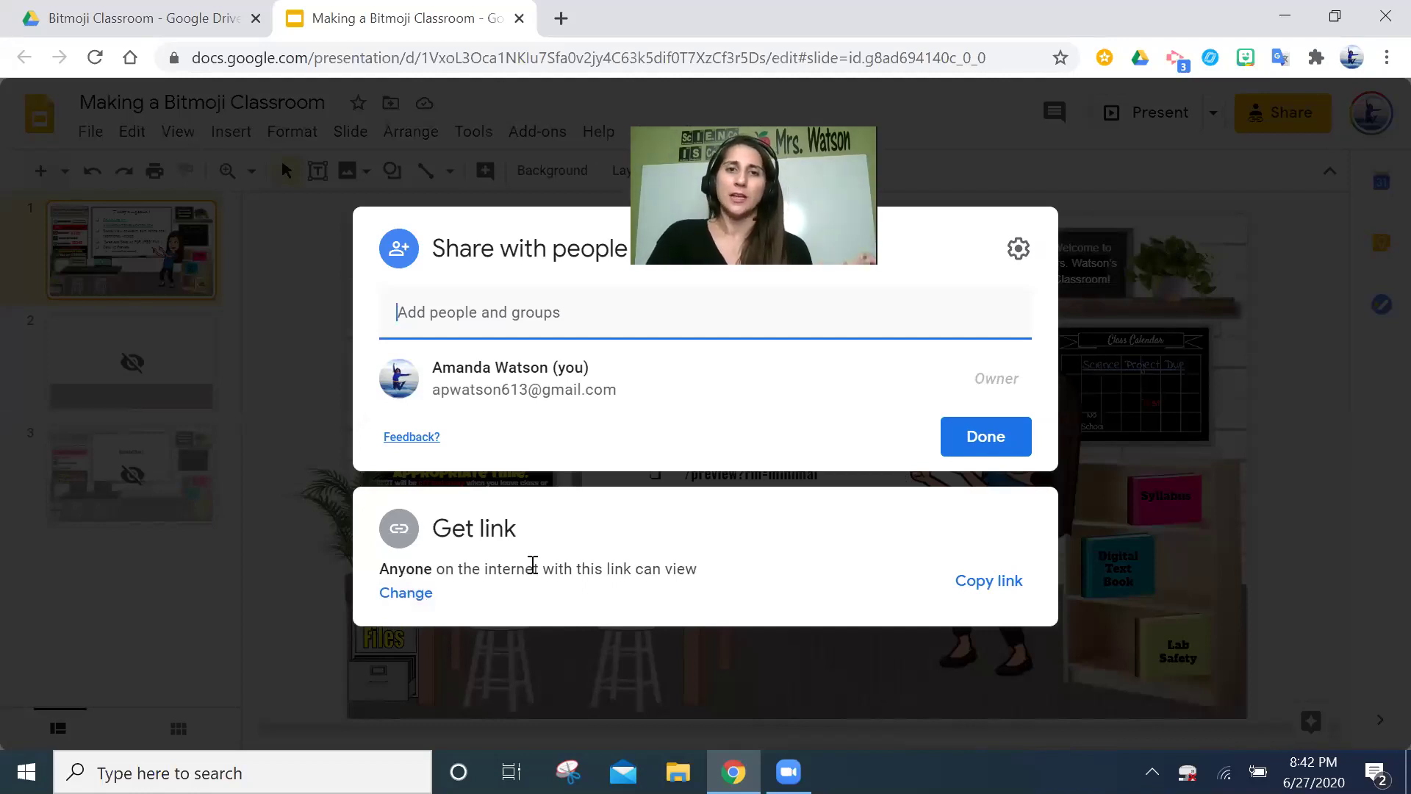
click(962, 580)
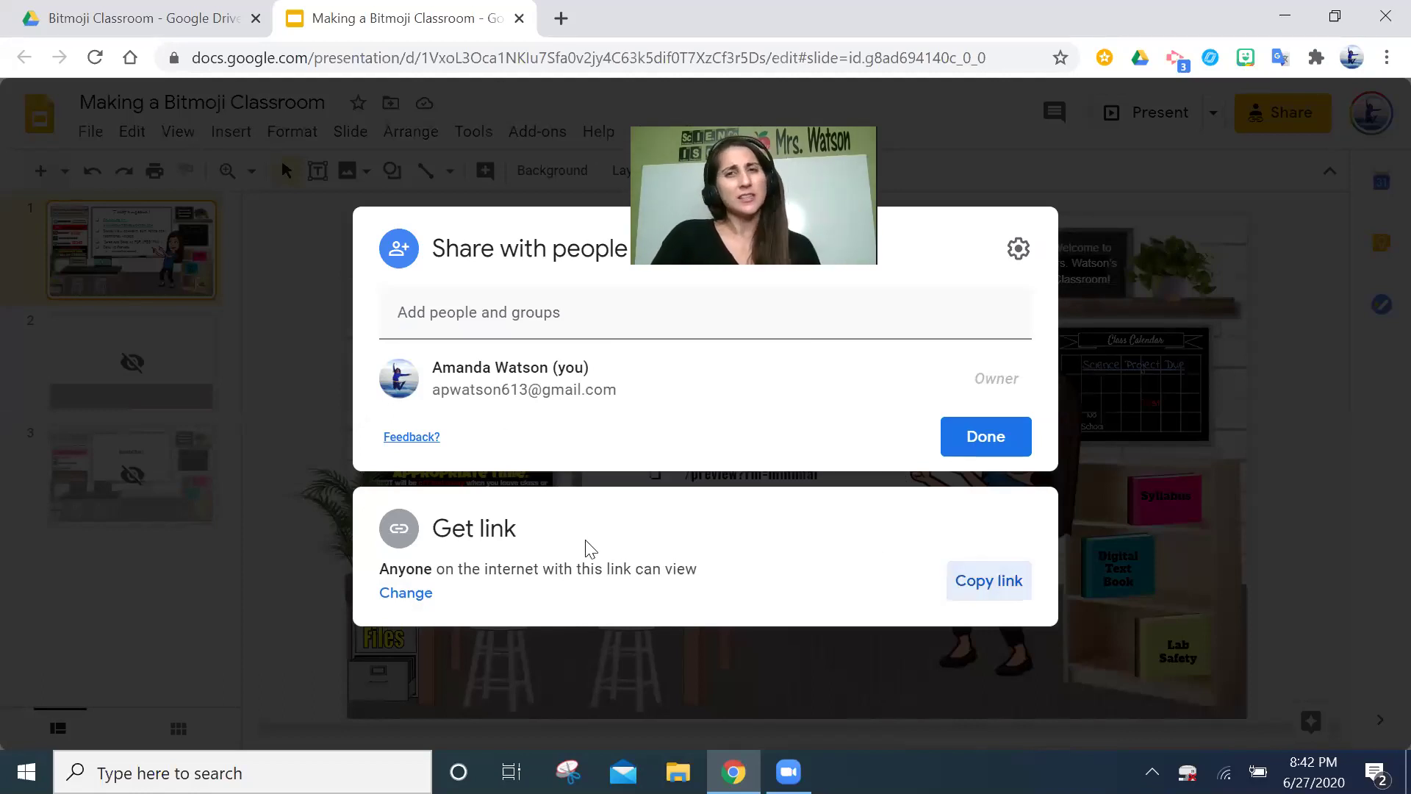
click(416, 599)
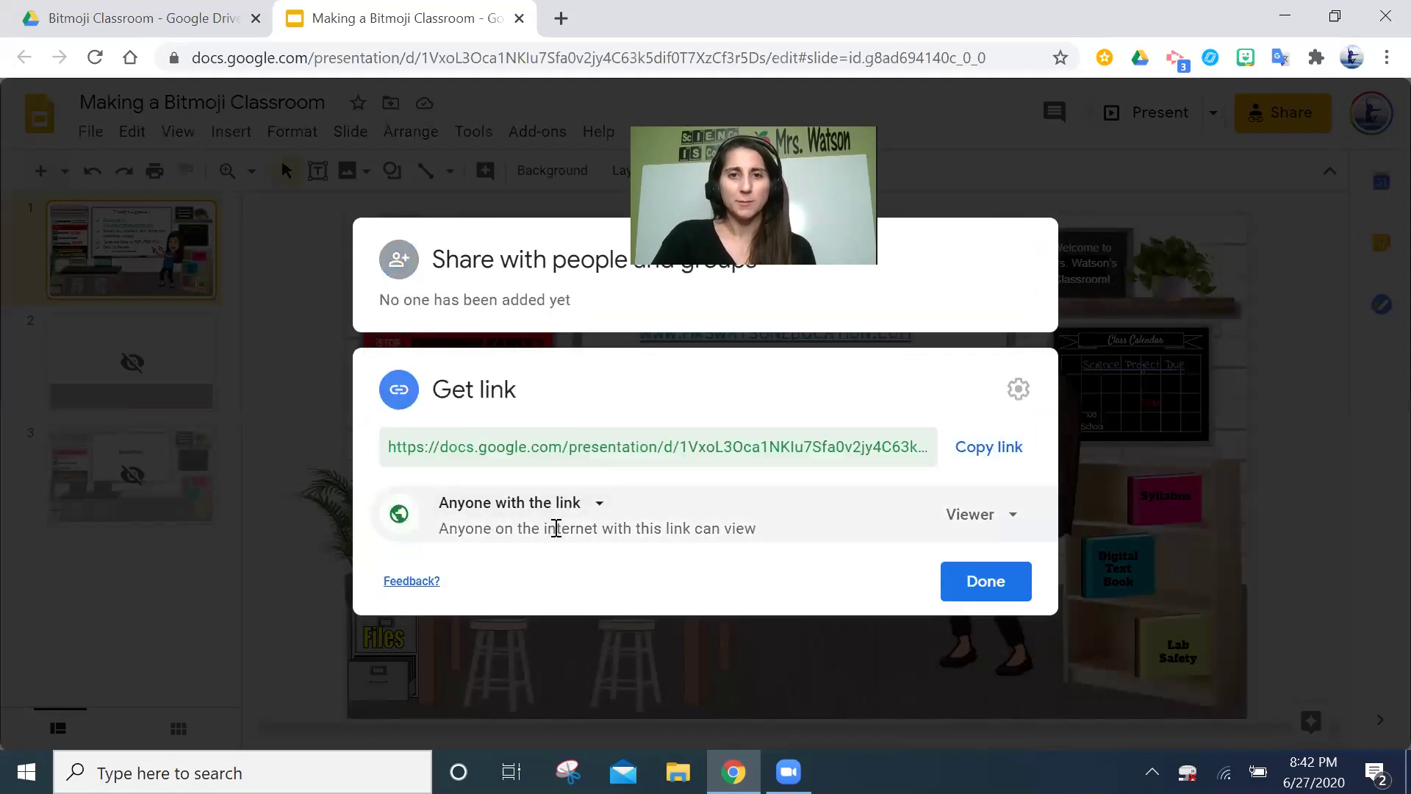
click(599, 506)
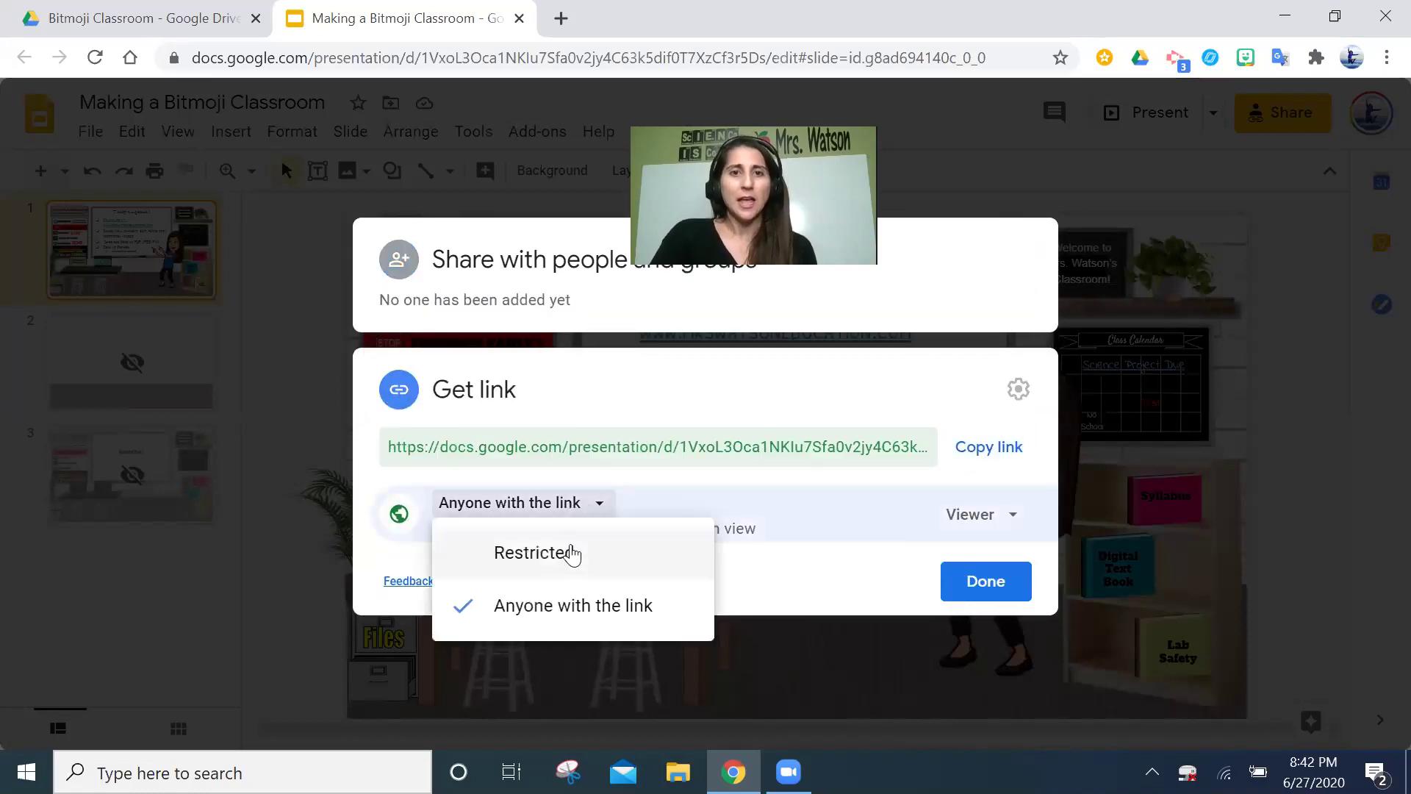
click(570, 564)
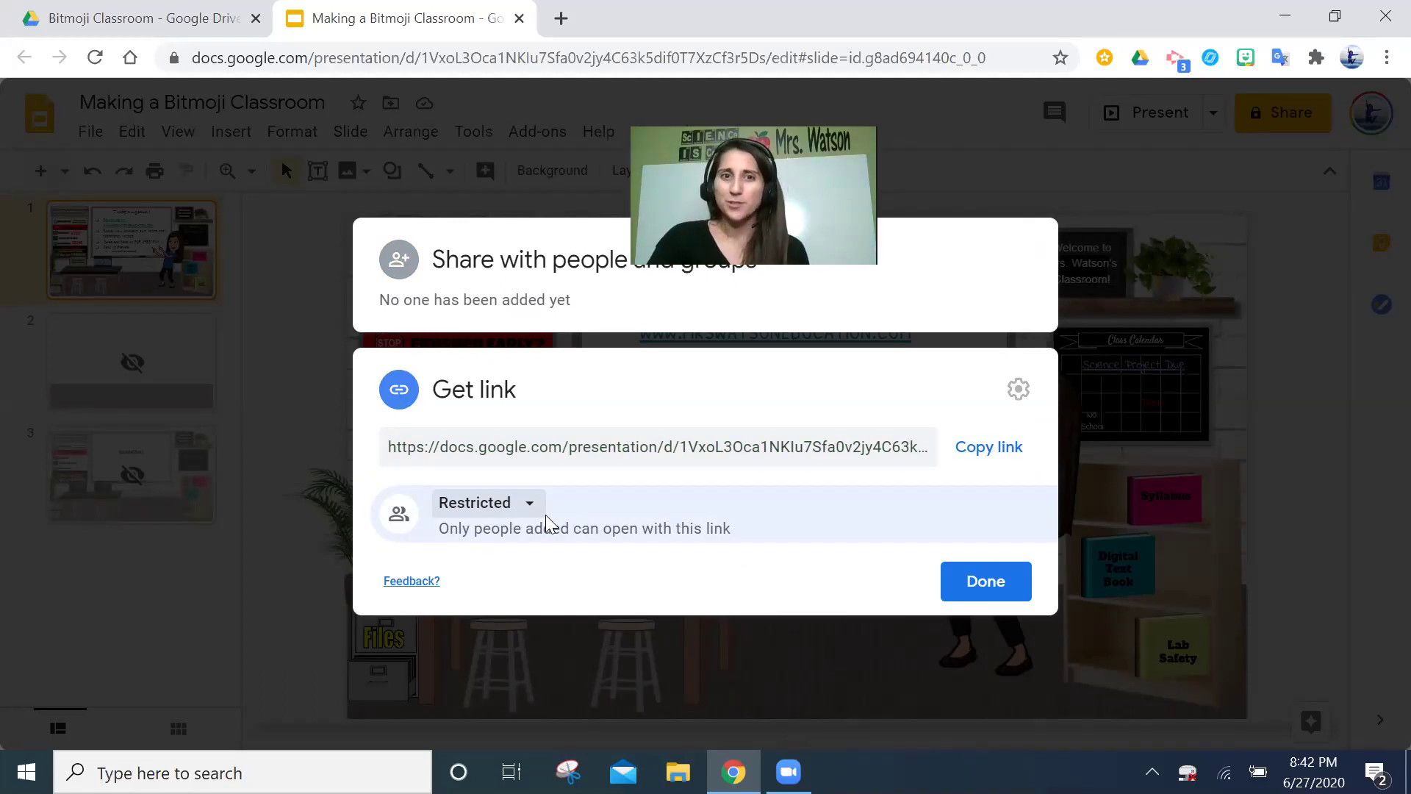
click(526, 515)
- Set link access to Anyone with the link as Viewer and copy the view-only link
click(507, 608)
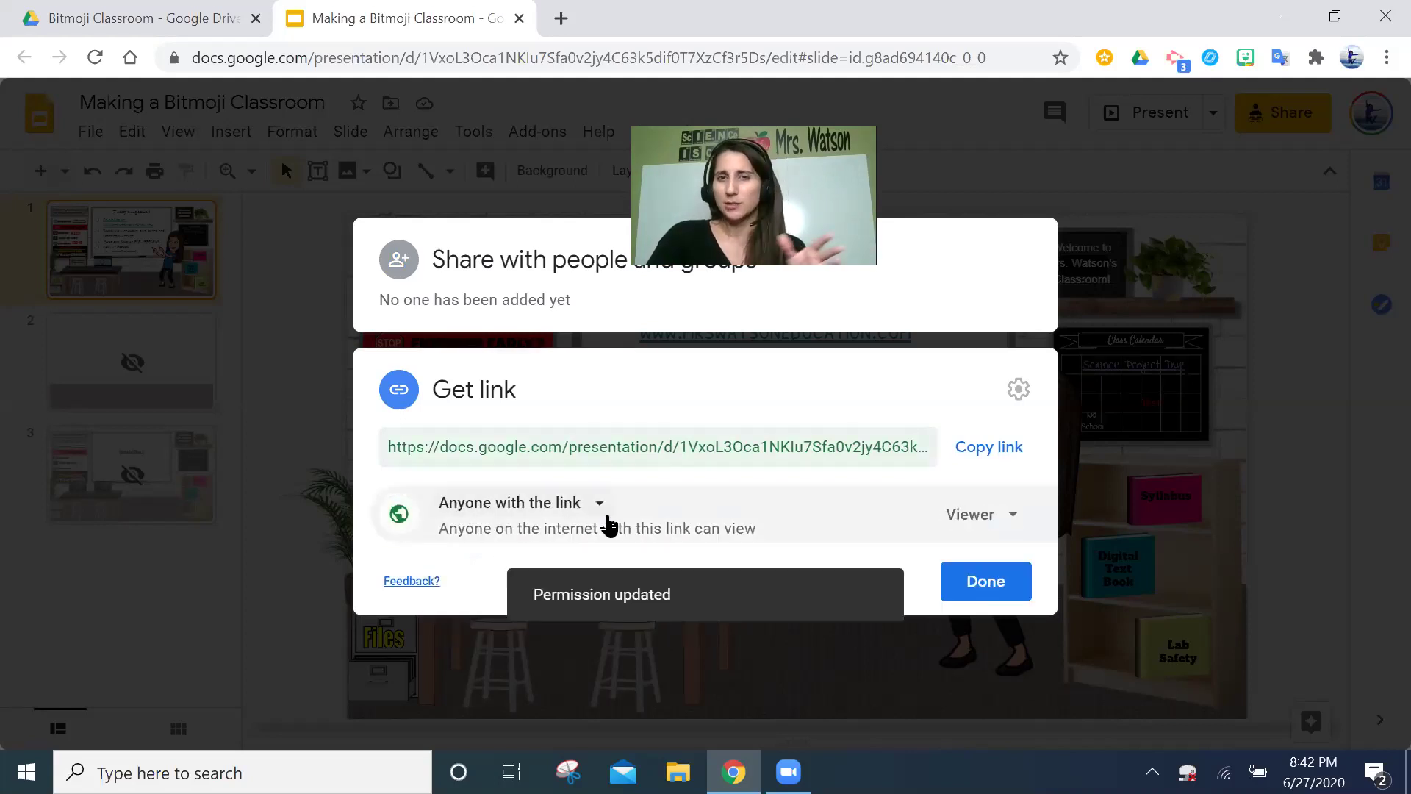
click(1013, 516)
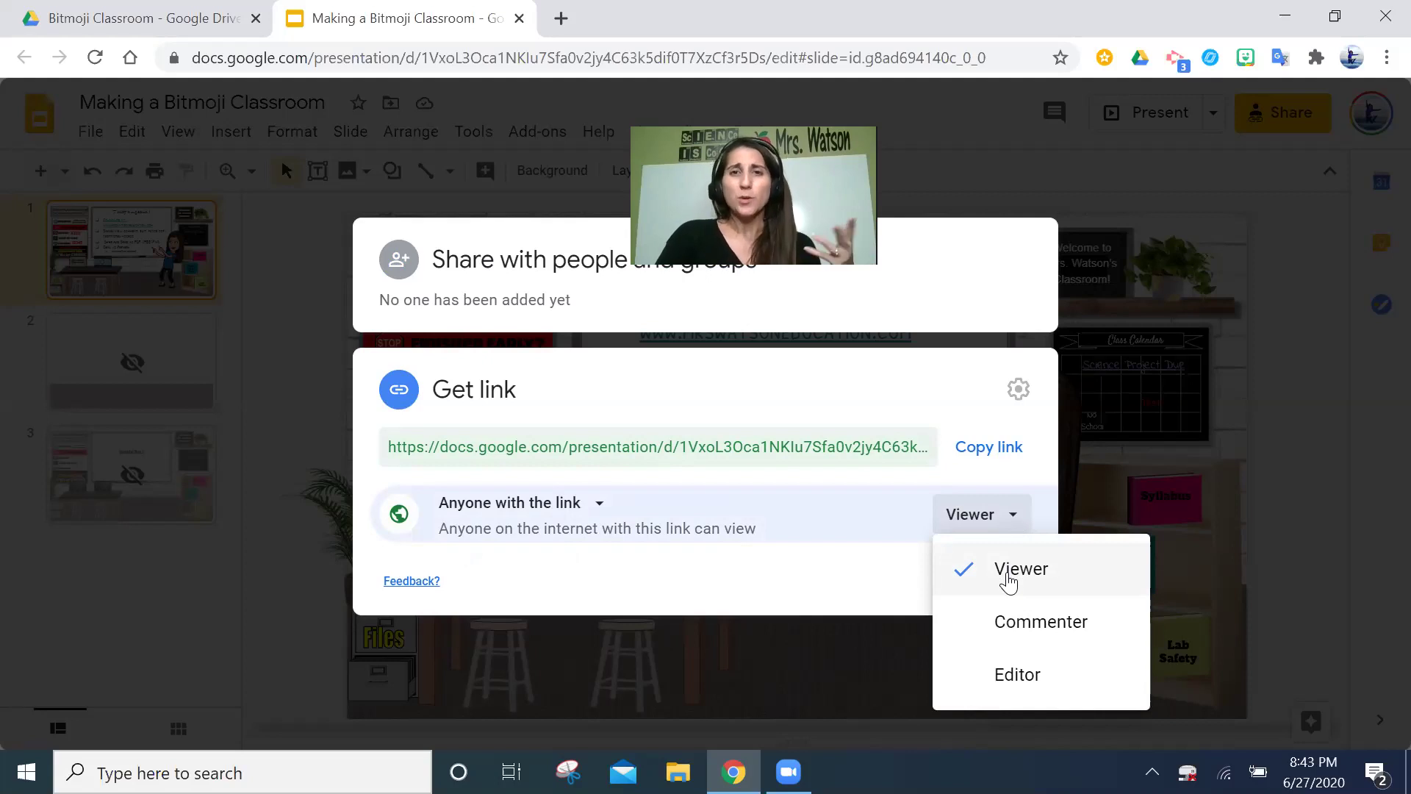
click(1011, 575)
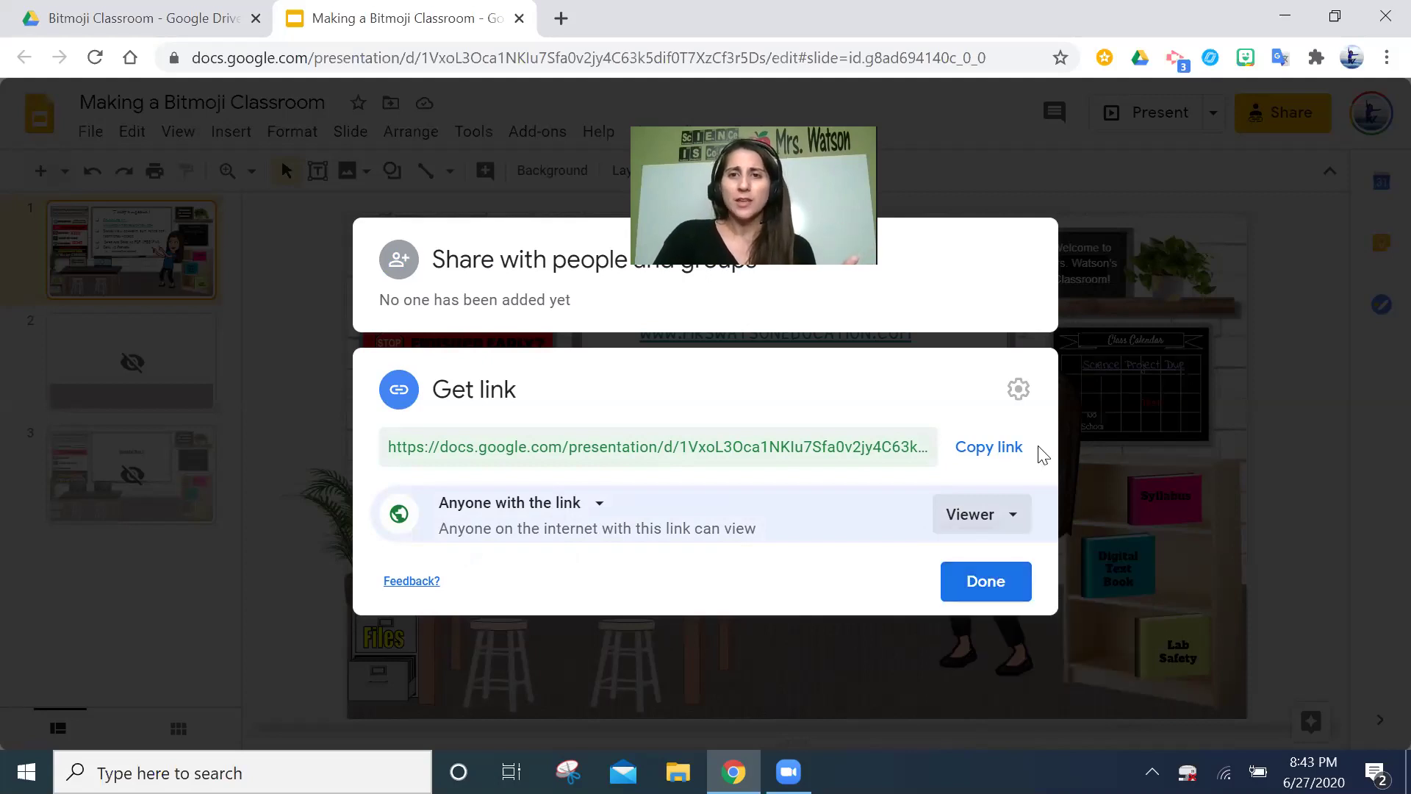
click(989, 450)
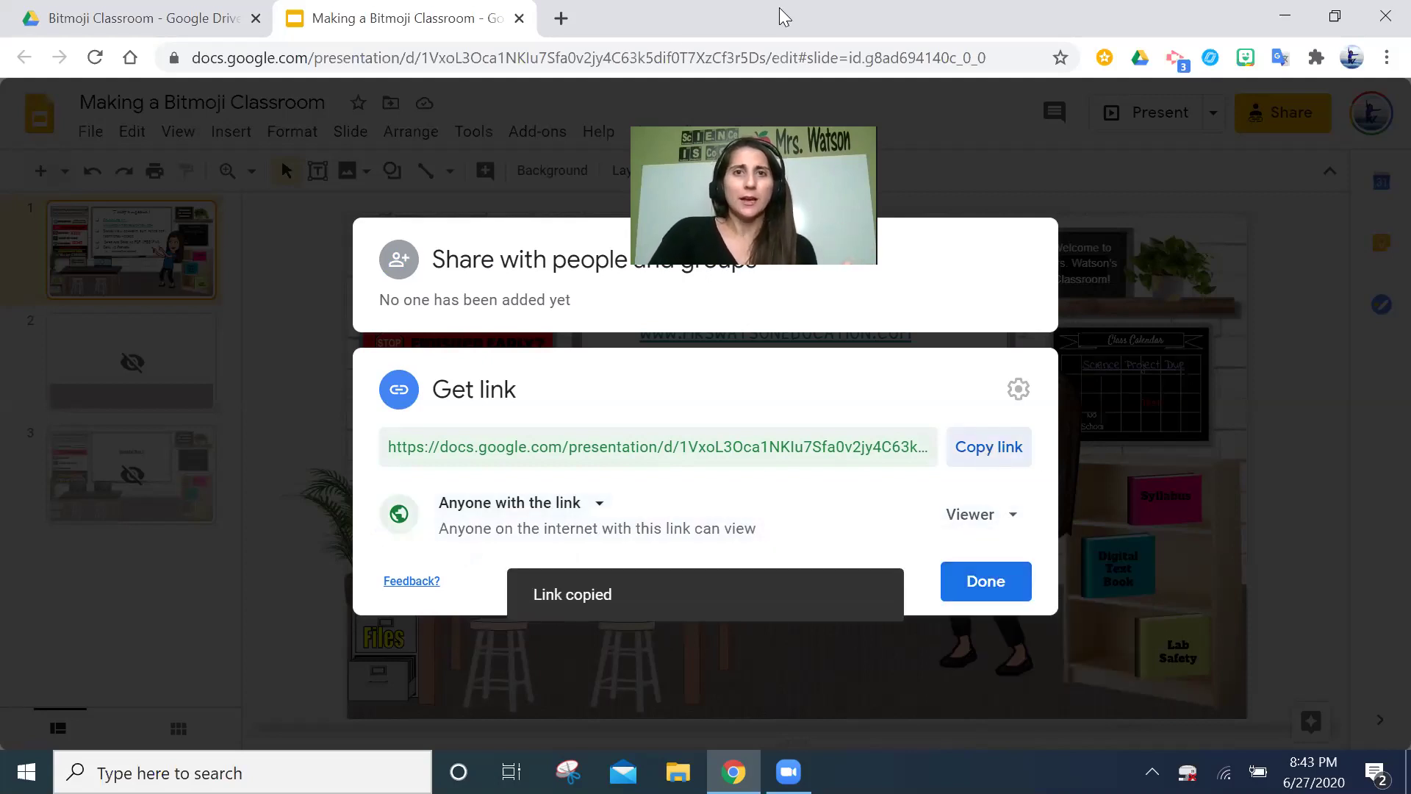
- Paste the copied share link into a new tab to open the presentation
click(560, 19)
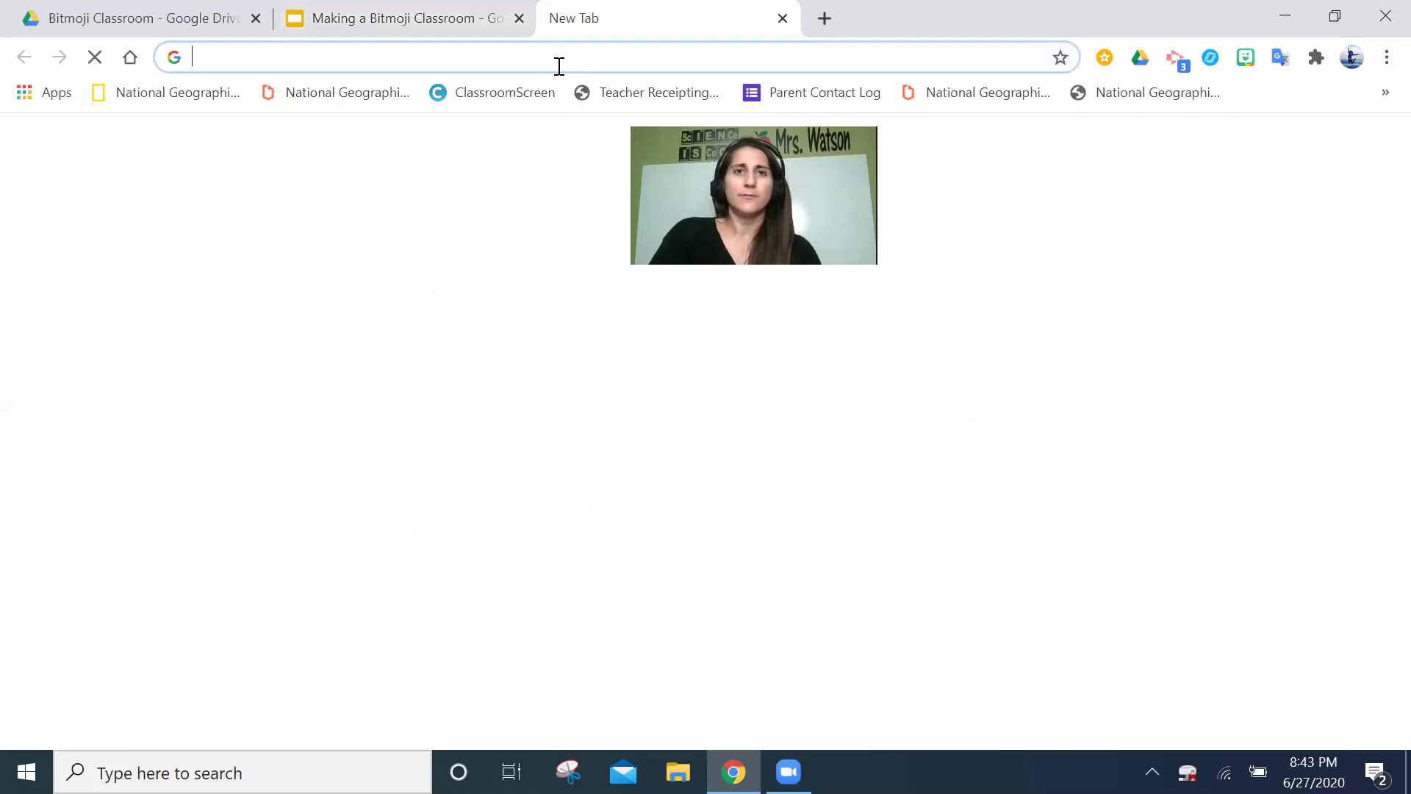
key(ctrl+v)
click(643, 97)
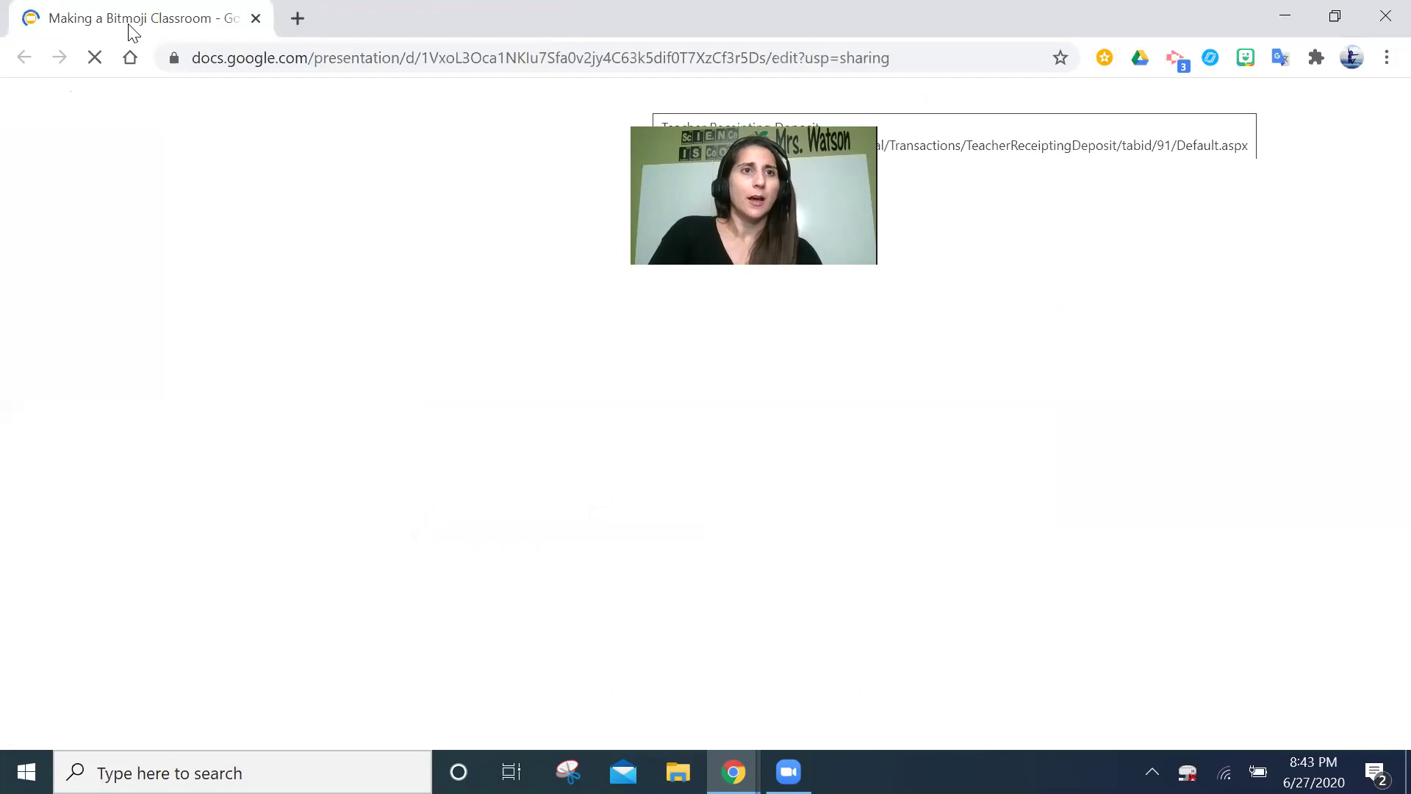
drag(186, 37, 700, 16)
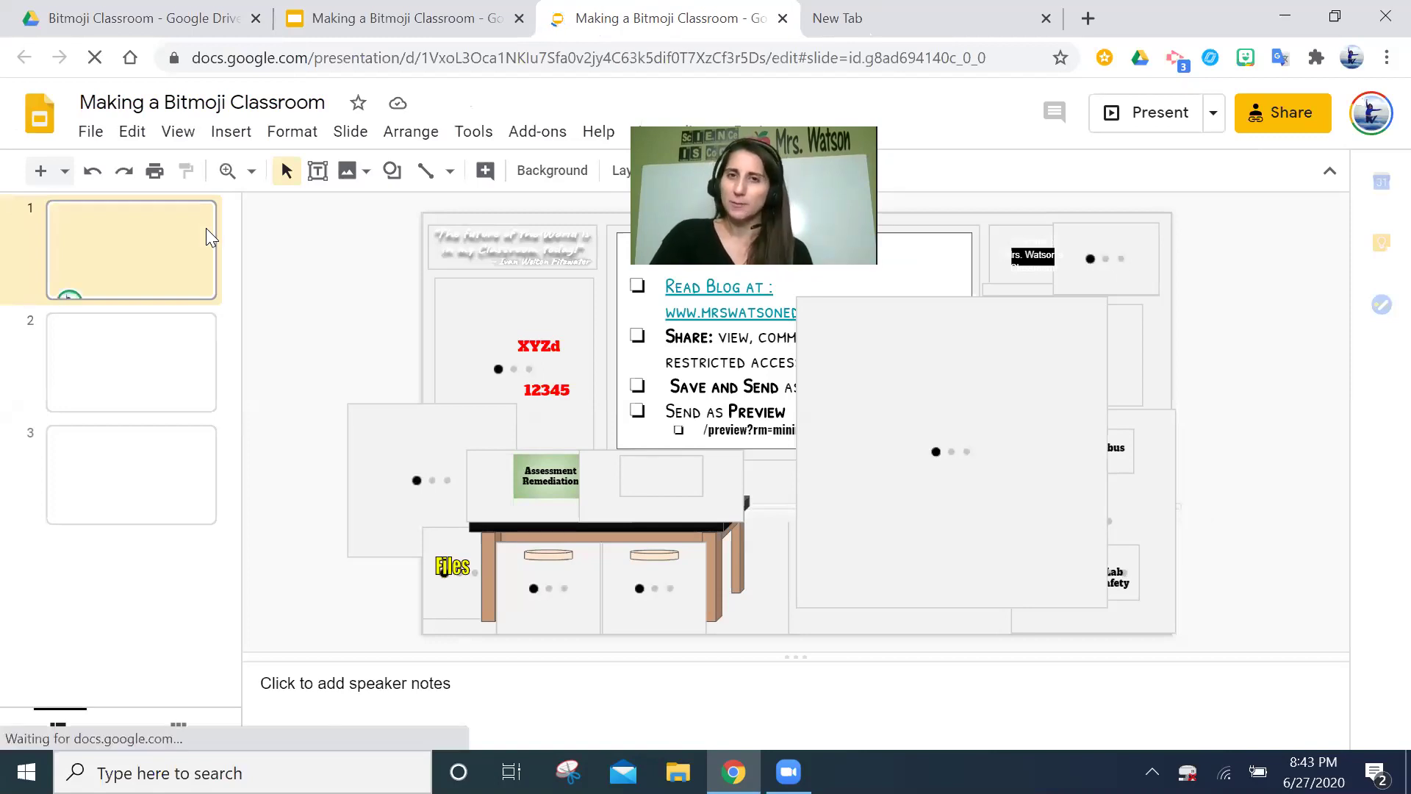
- Check the File menu's Make a copy option, then return to the sharing tab and close the empty tab
click(93, 144)
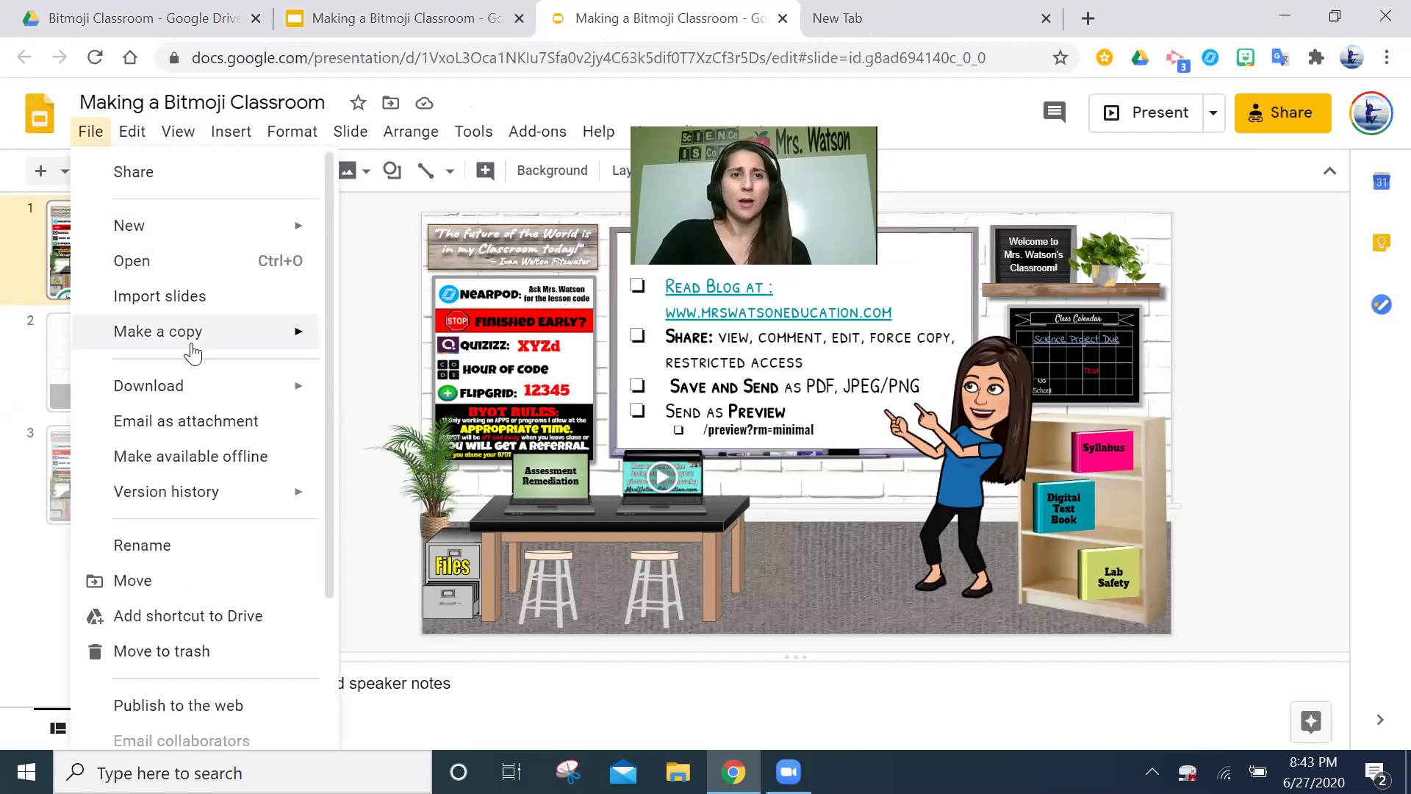
mouse_move(323, 342)
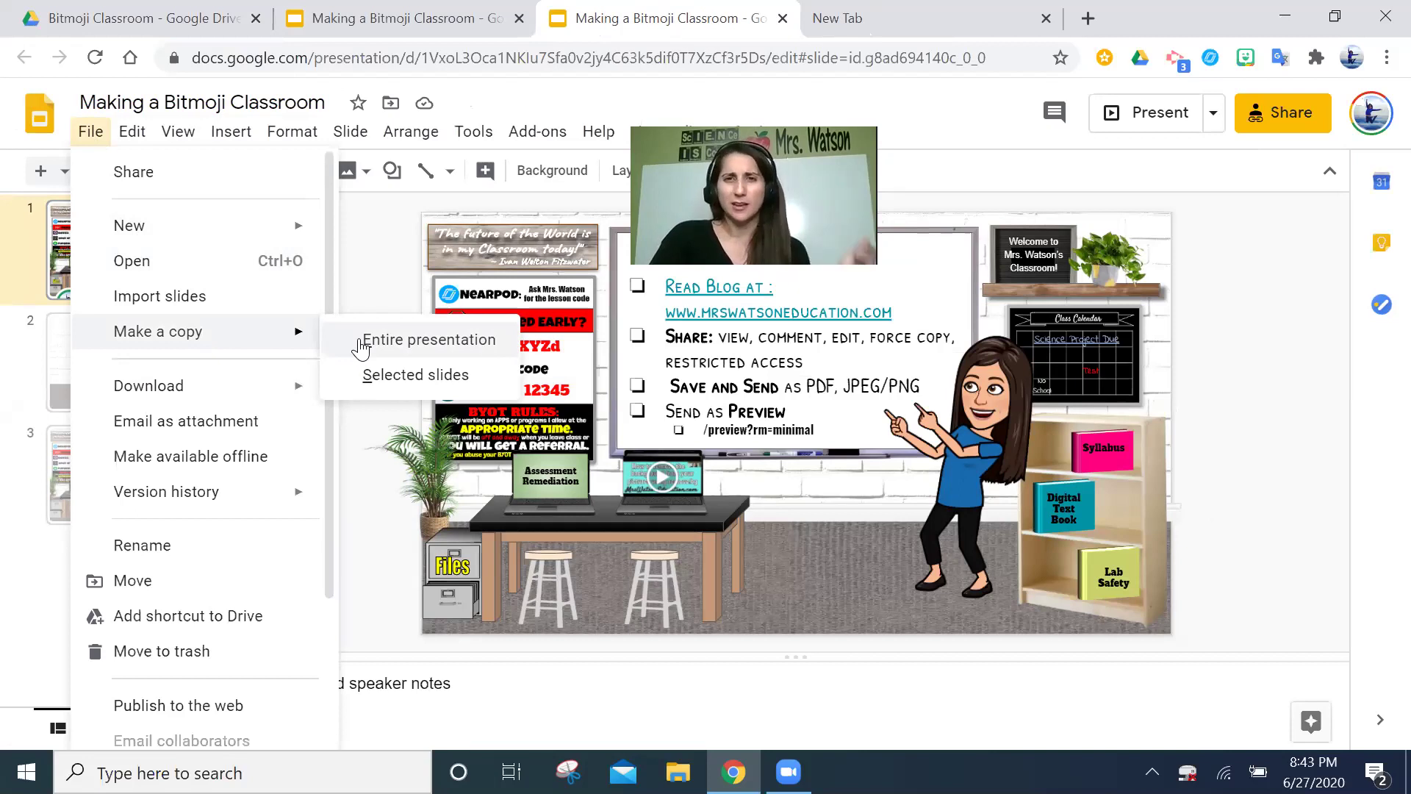
click(351, 23)
click(1047, 19)
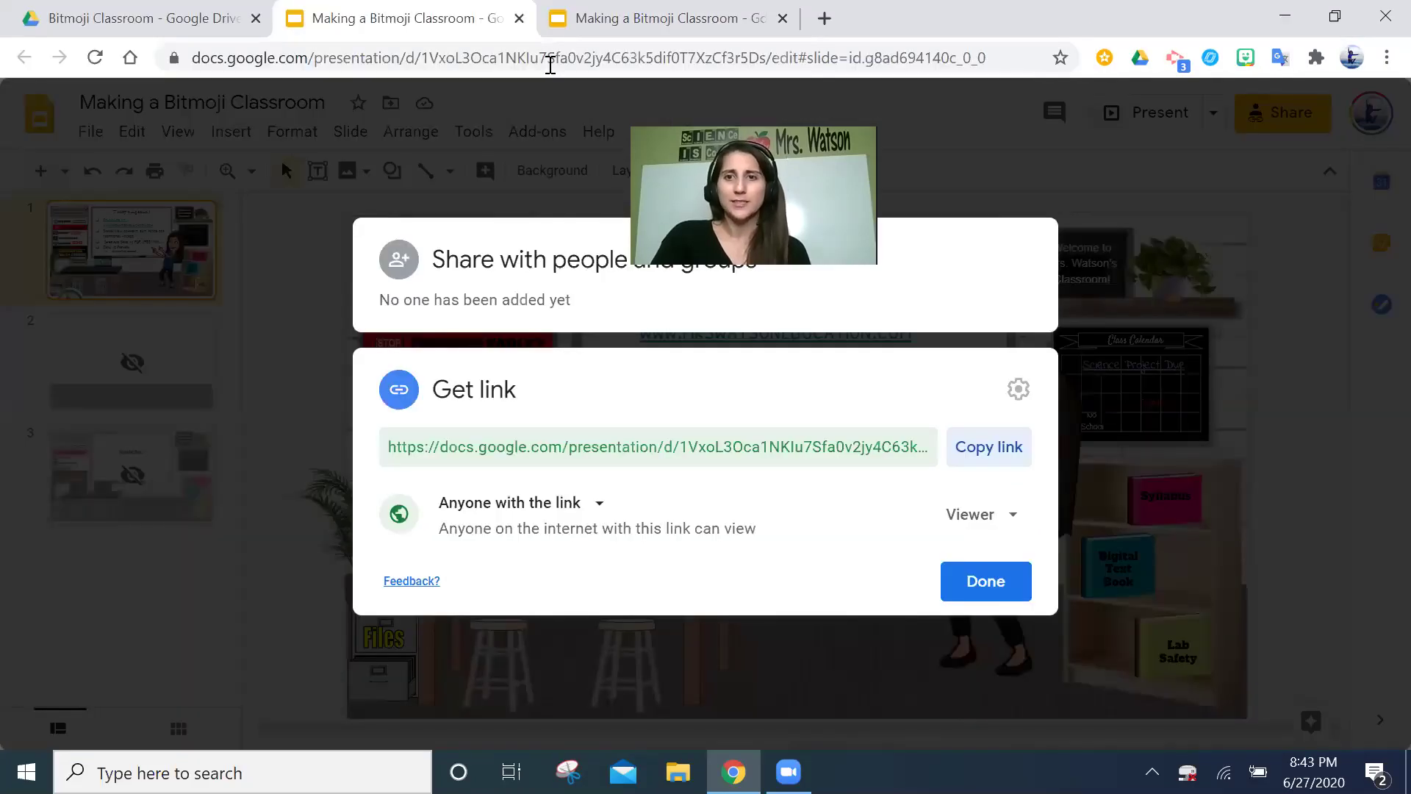
- Change the link-holder role to Commenter, then to Editor
click(993, 529)
click(998, 616)
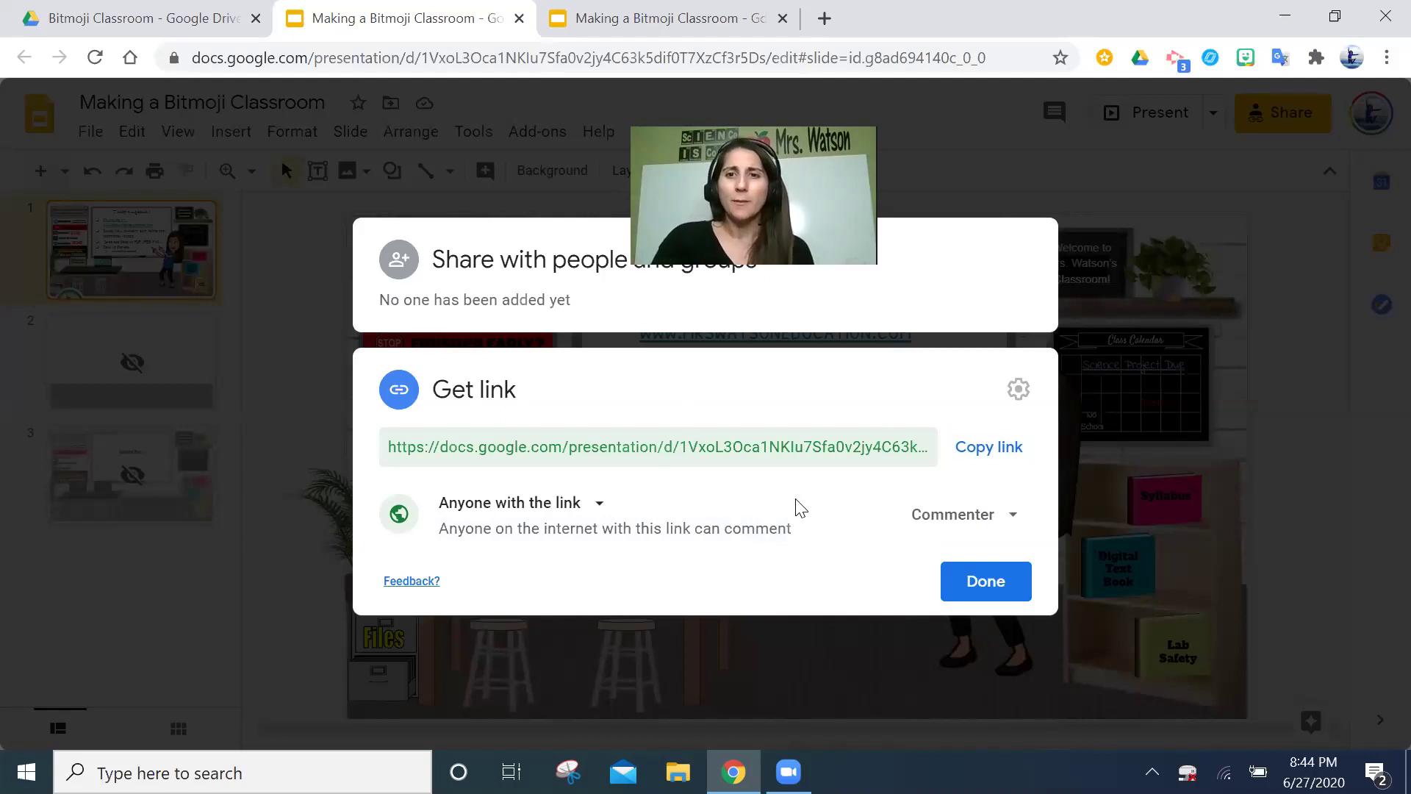
click(963, 530)
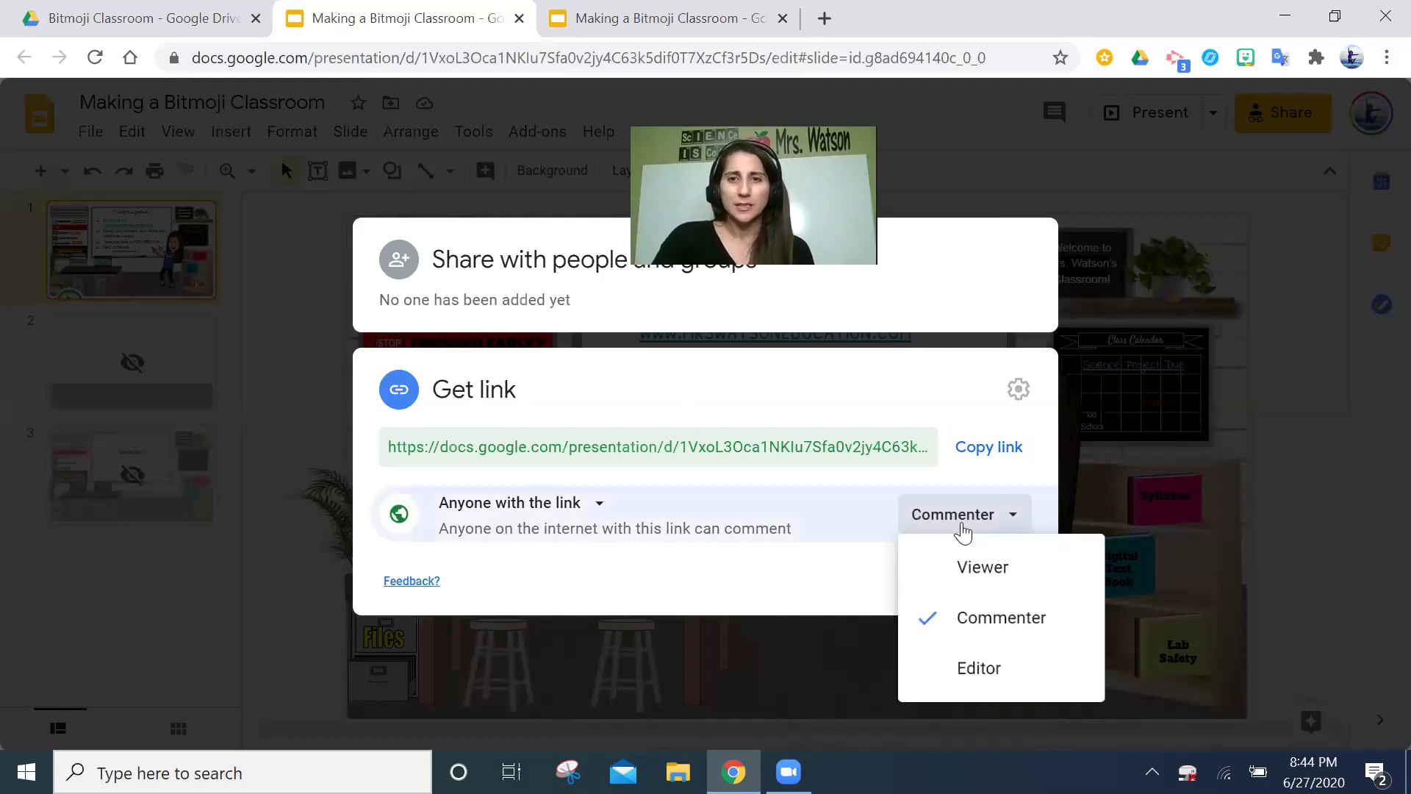
click(996, 671)
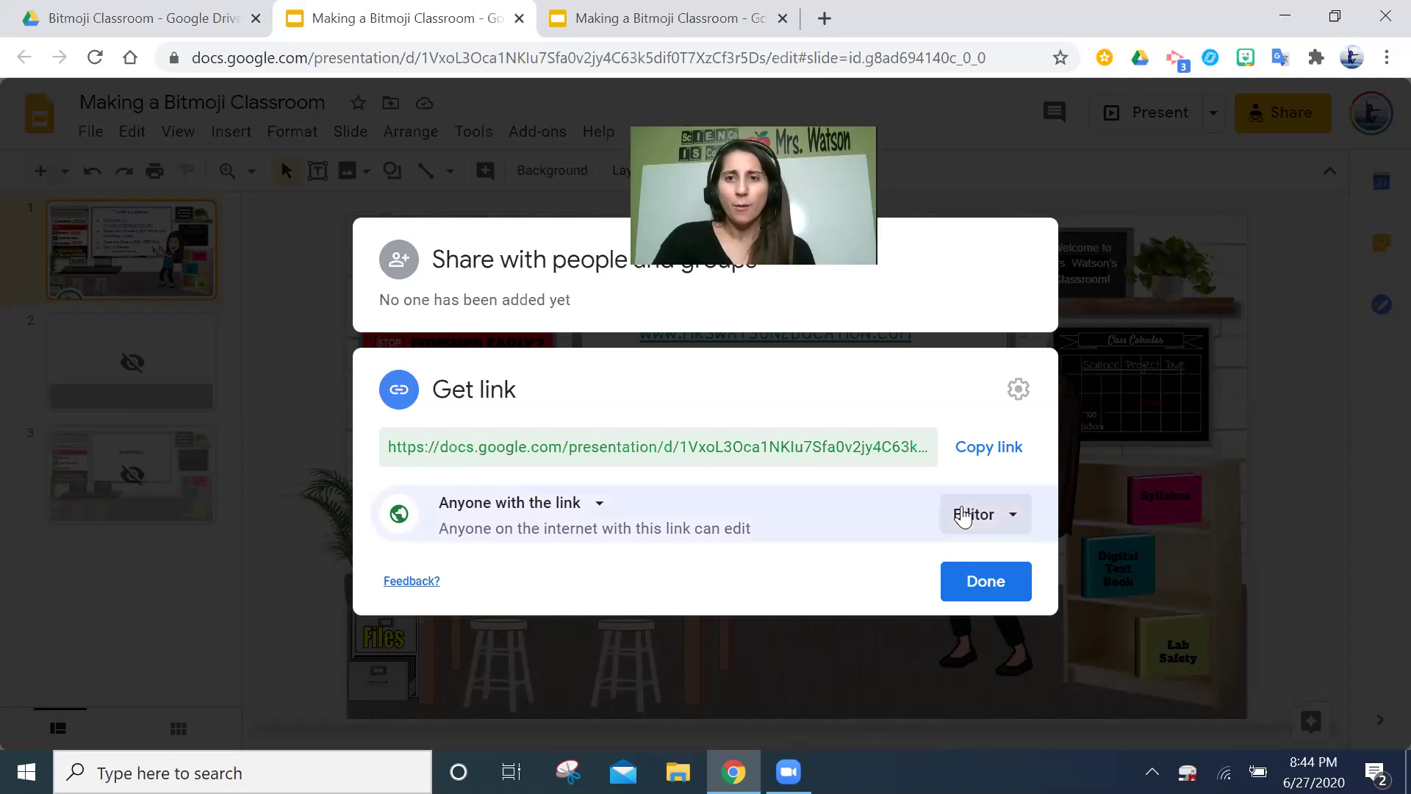
- Set link holders back to Viewer and close the sharing dialog with Done
click(963, 515)
click(980, 560)
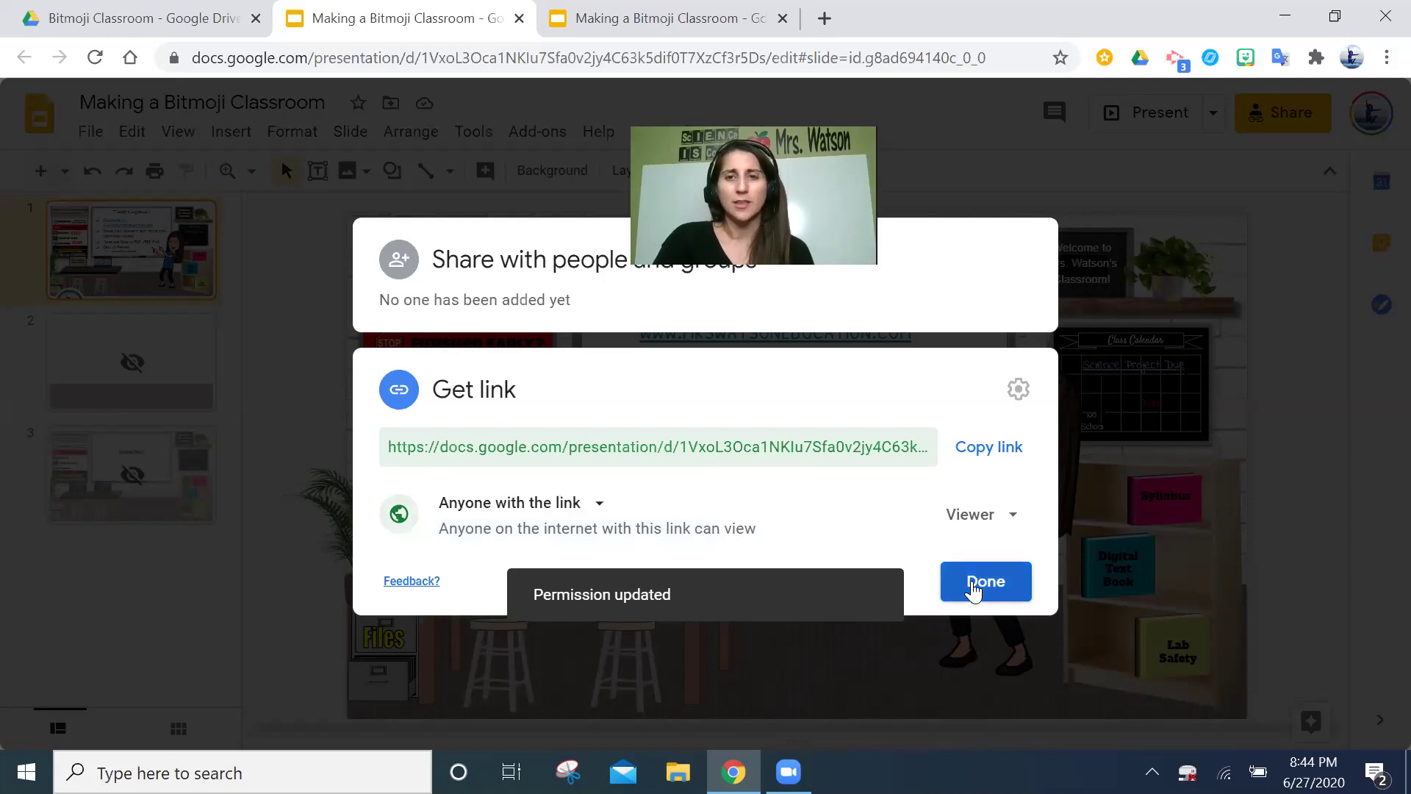
click(974, 586)
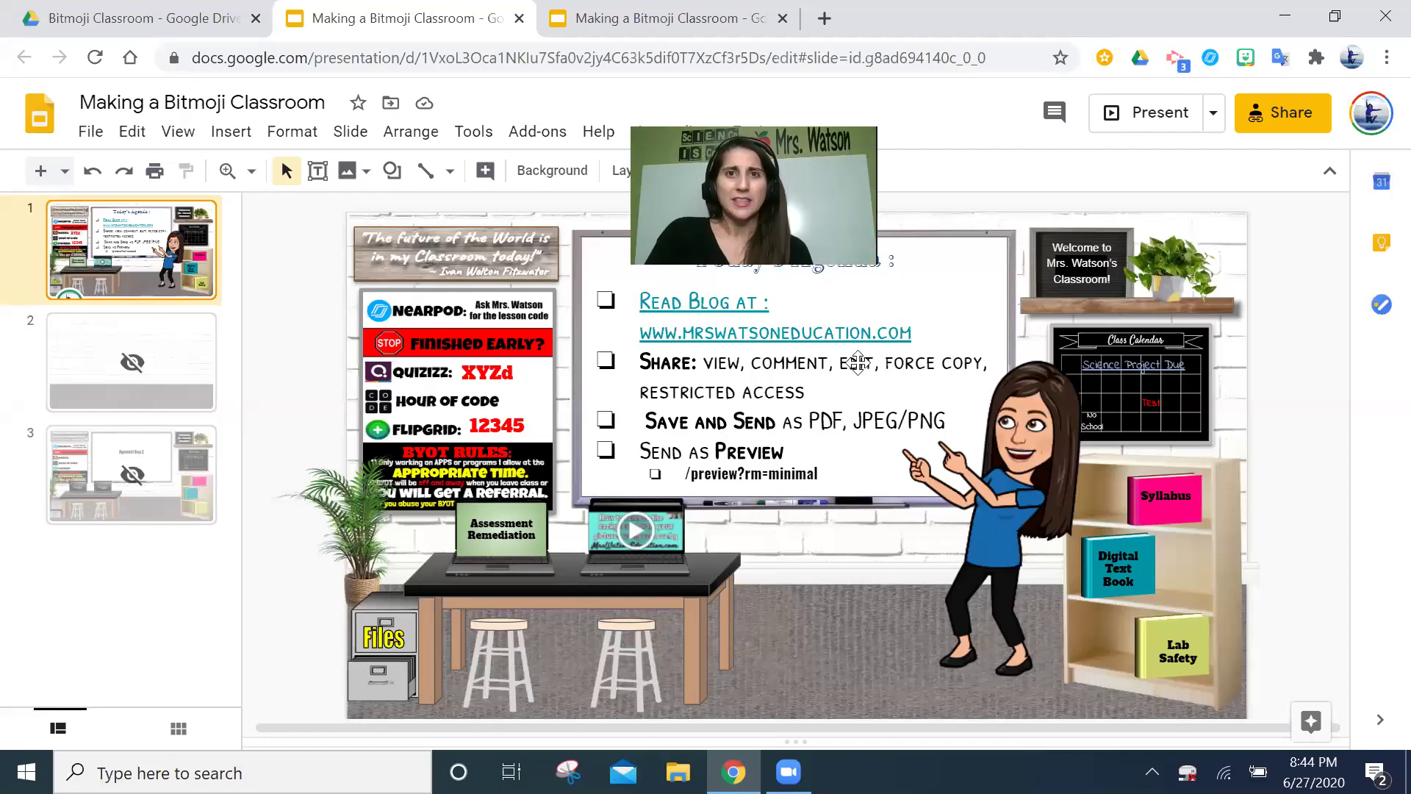
- Close the extra presentation copy and copy the share link again
middle_click(702, 11)
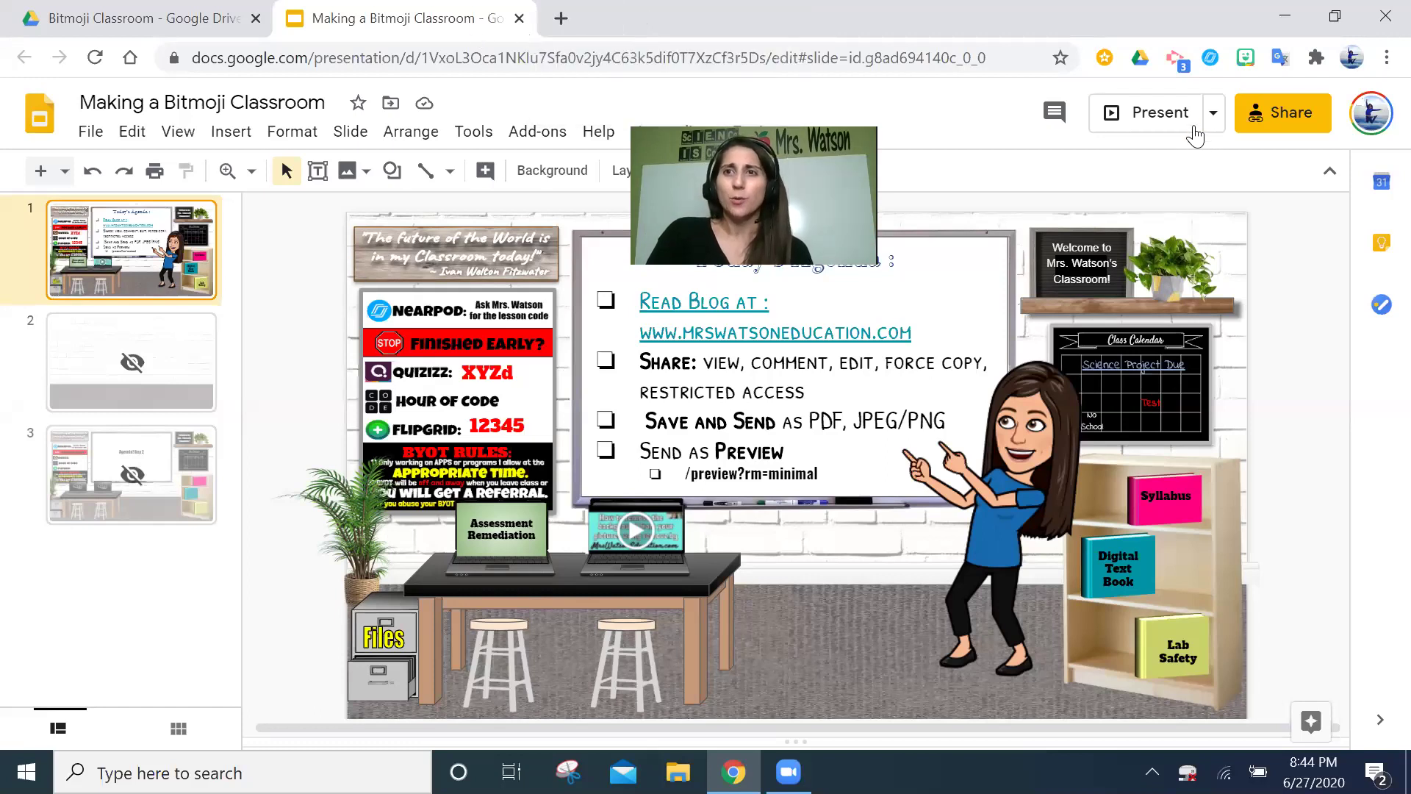
click(1267, 115)
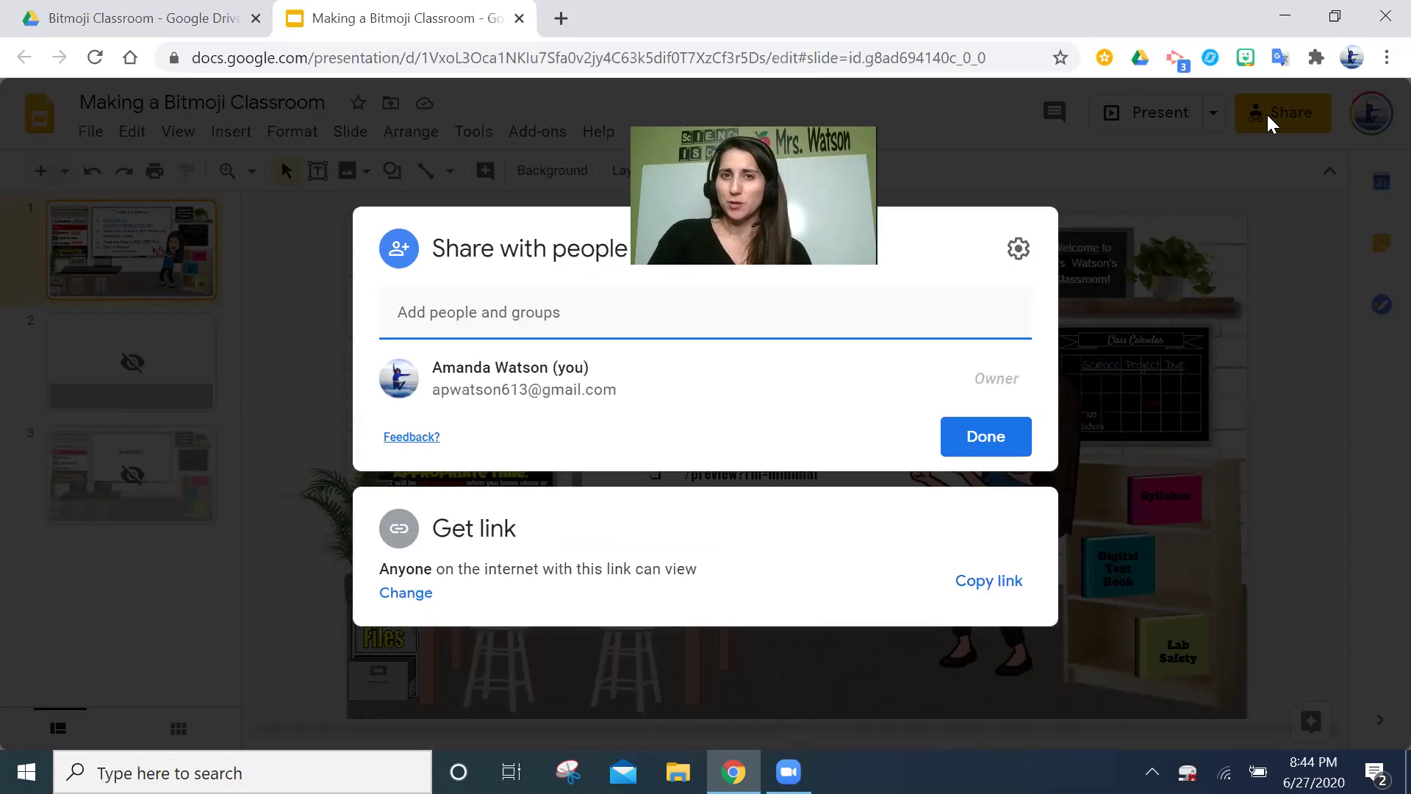
click(981, 588)
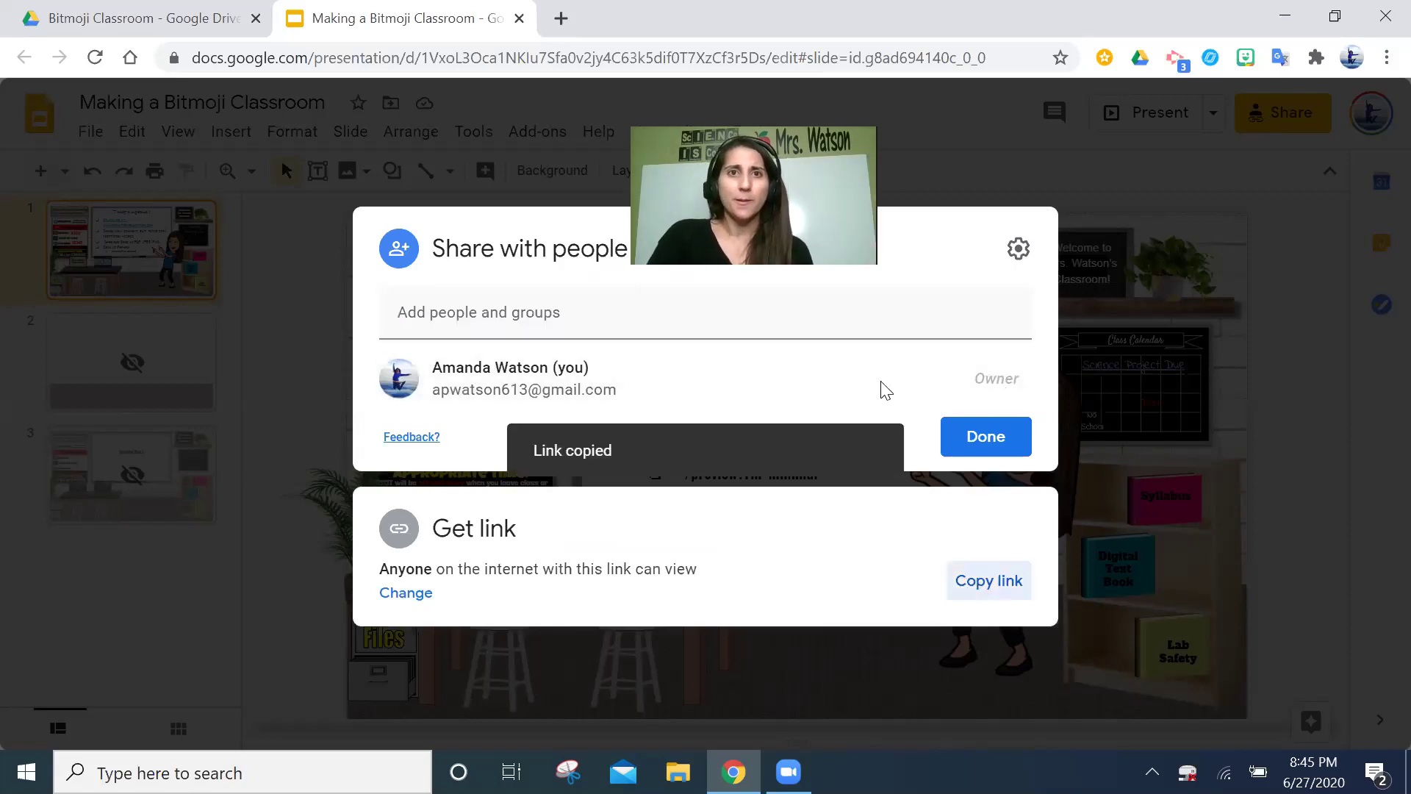
- Paste the link in a new tab, replace 'edit?usp=sharing' with 'copy', and load it
key(ctrl+t)
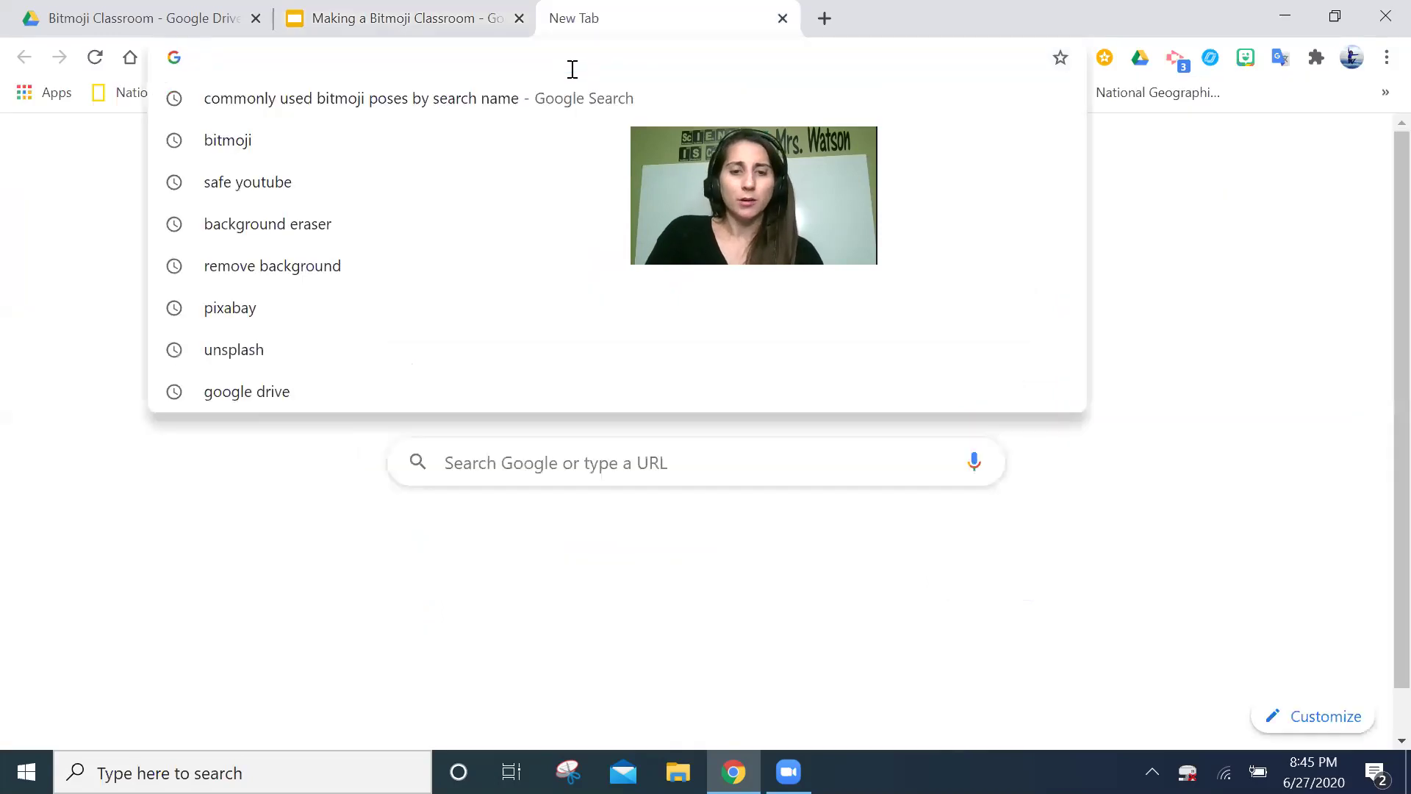
key(ctrl+v)
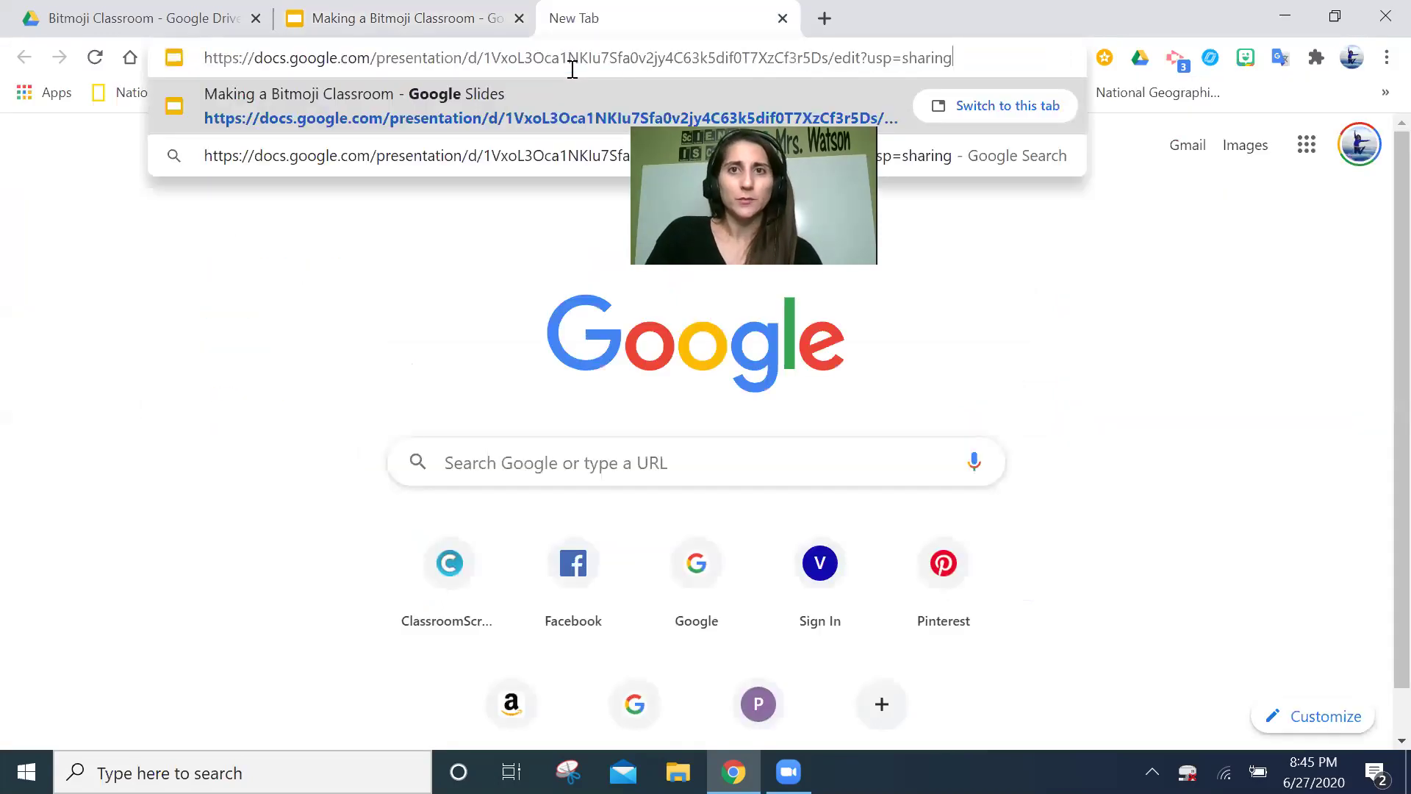
key(Tab)
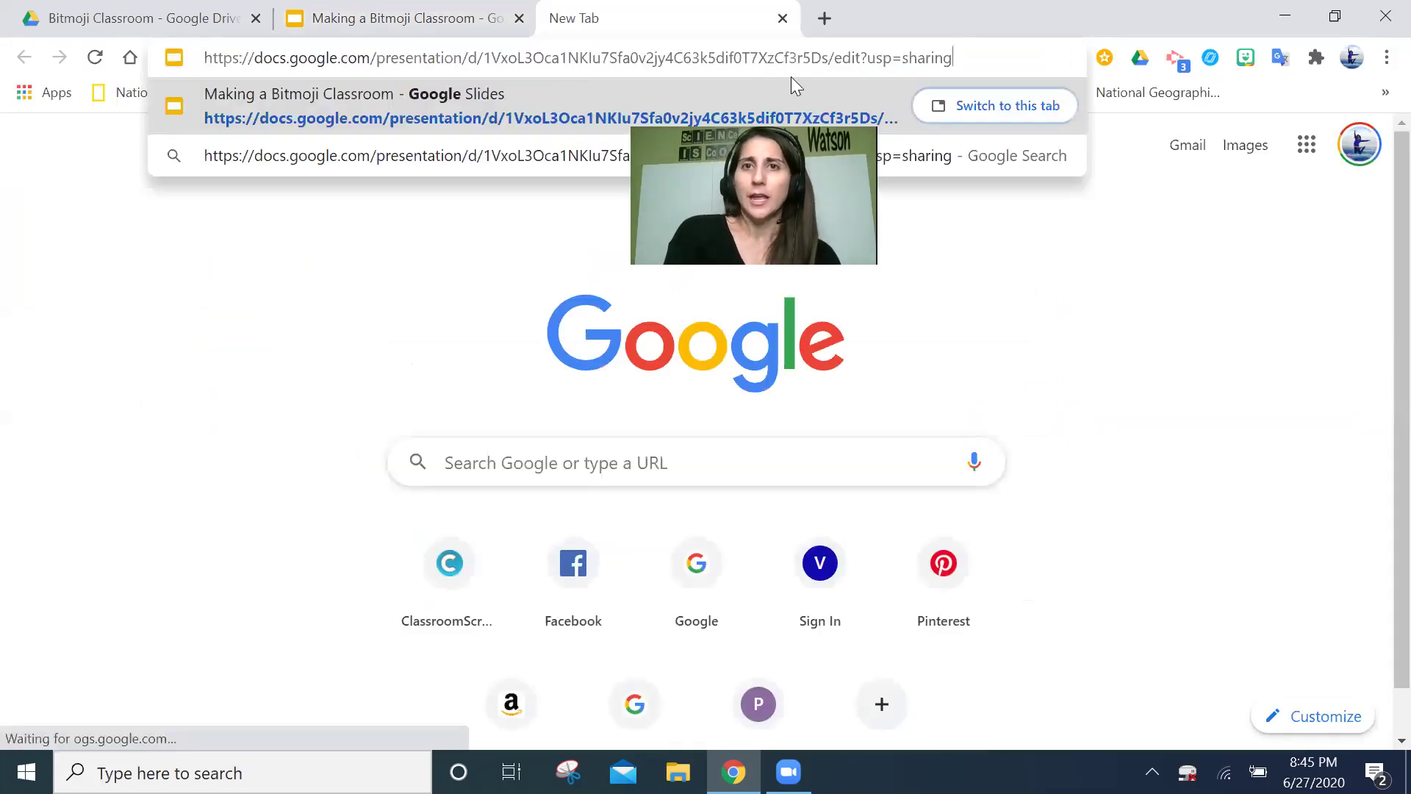
key(BackSpace)
key(BackSpace)
key(BackSpace)
key(BackSpace)
key(BackSpace)
key(BackSpace)
key(BackSpace)
key(BackSpace)
key(BackSpace)
key(BackSpace)
key(BackSpace)
key(BackSpace)
key(BackSpace)
key(BackSpace)
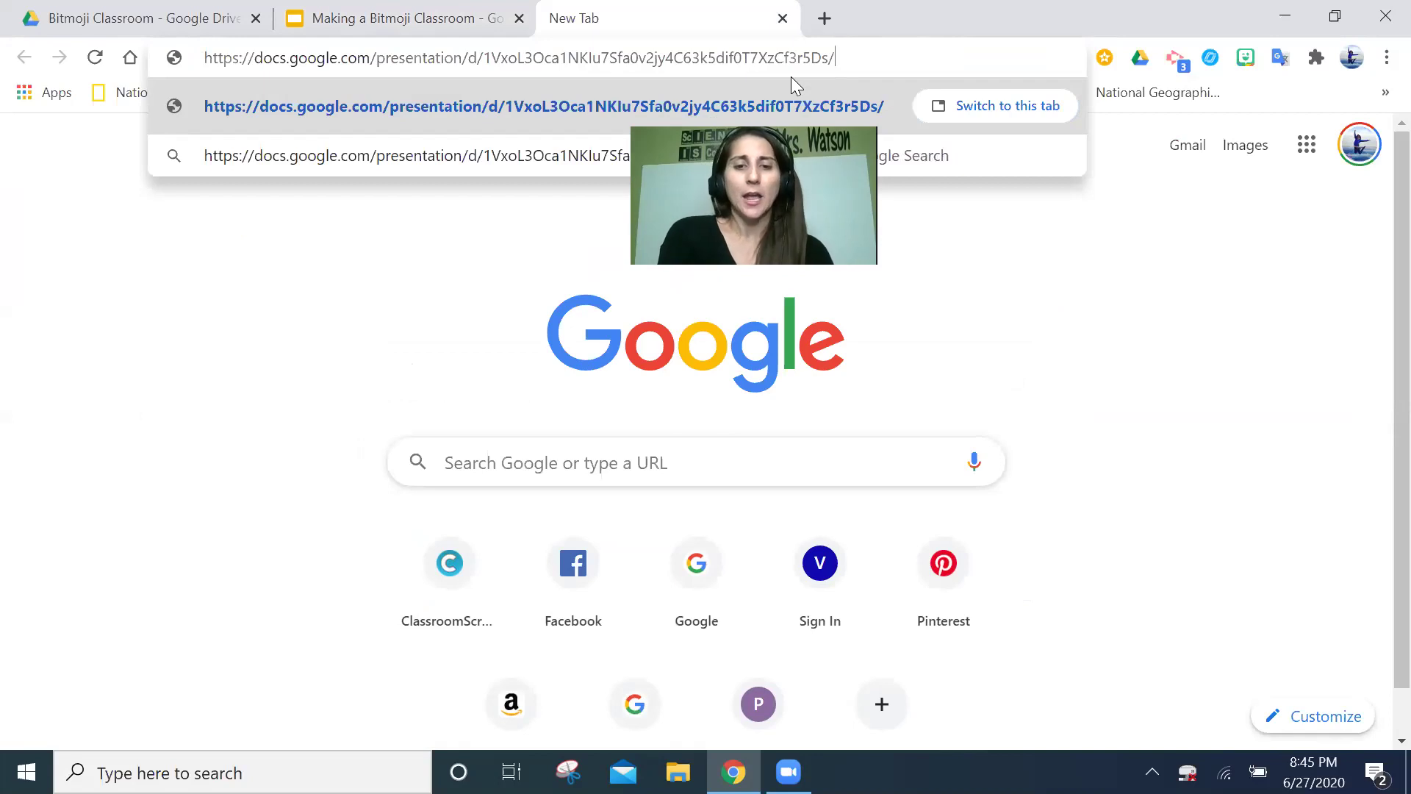
text(copy)
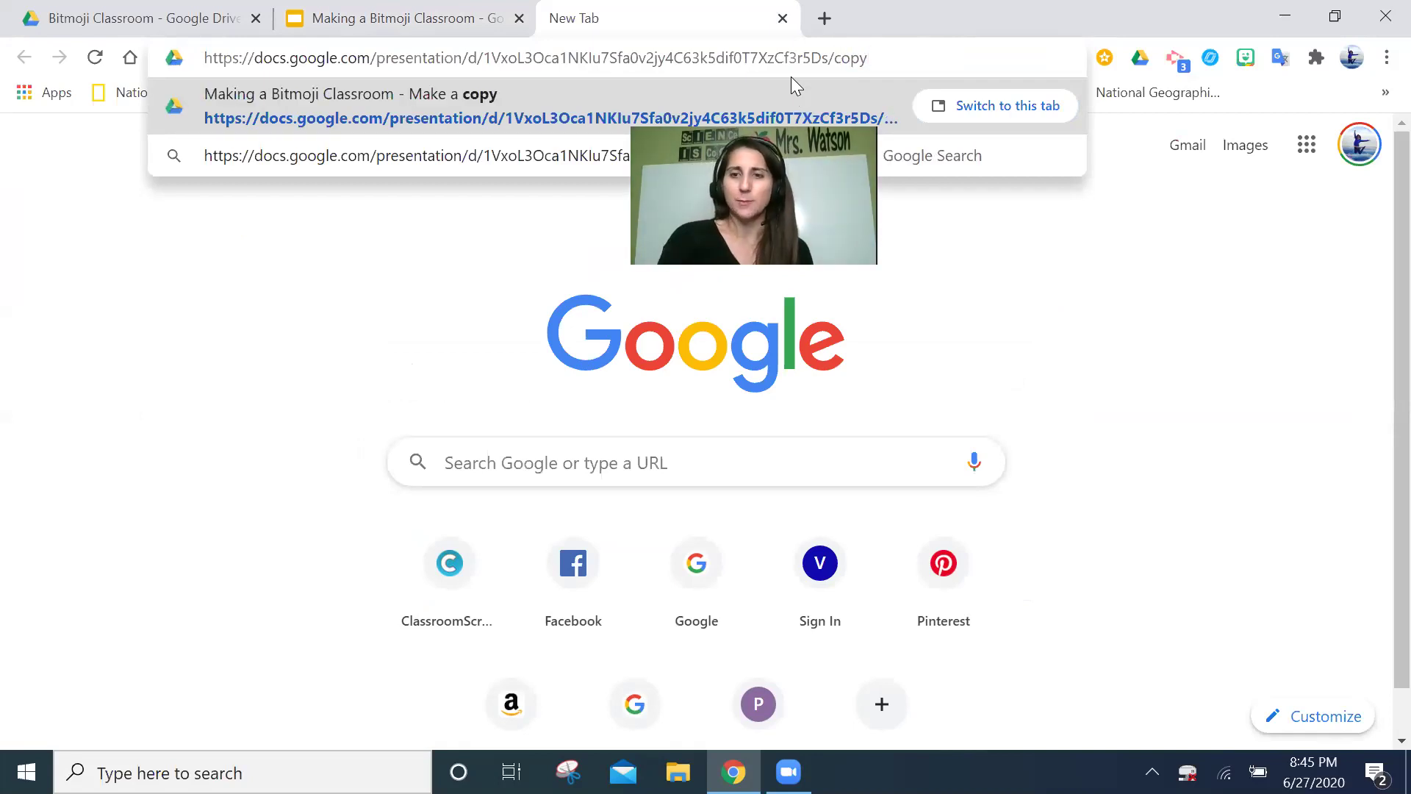
key(Return)
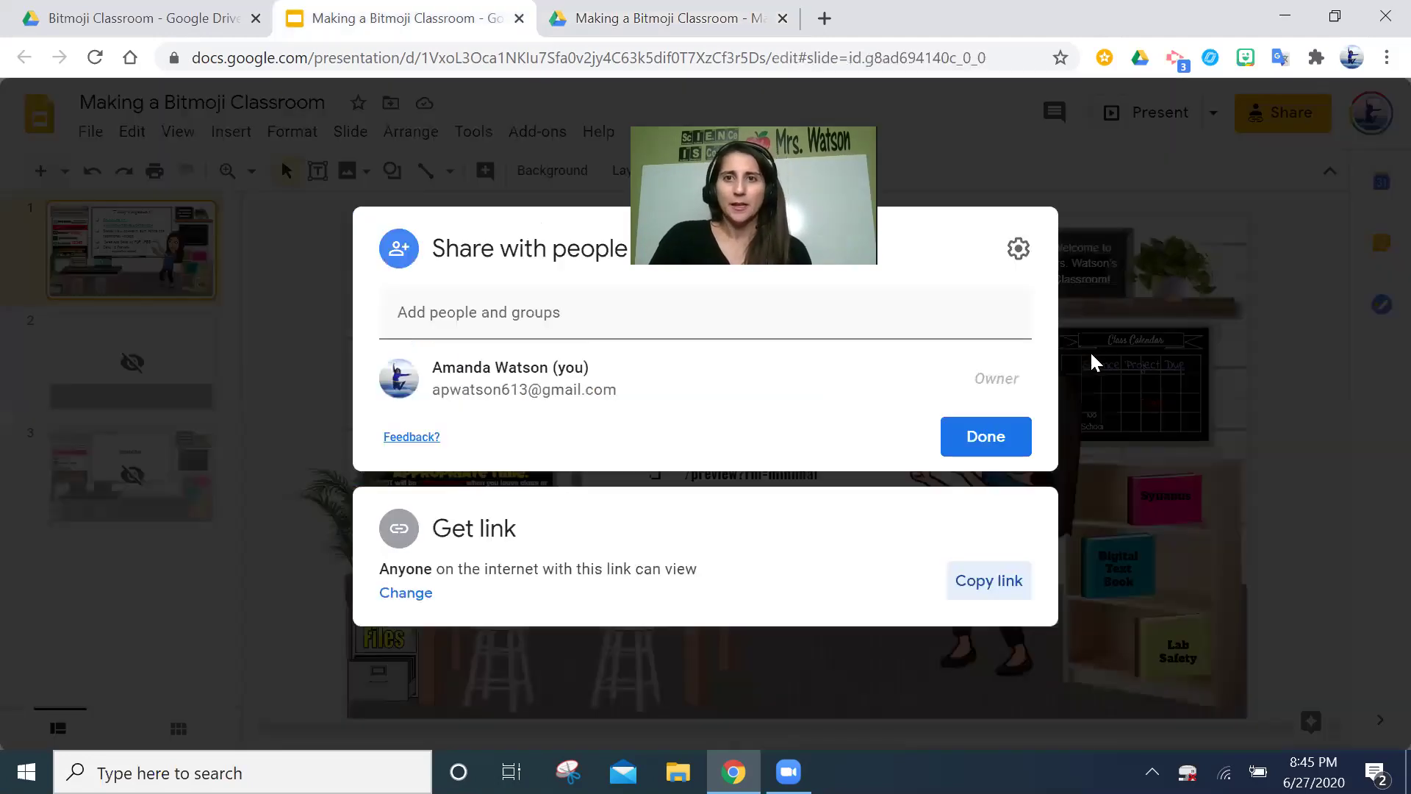
- Back in the Slides tab, download the presentation as a PDF Document (.pdf)
click(1094, 359)
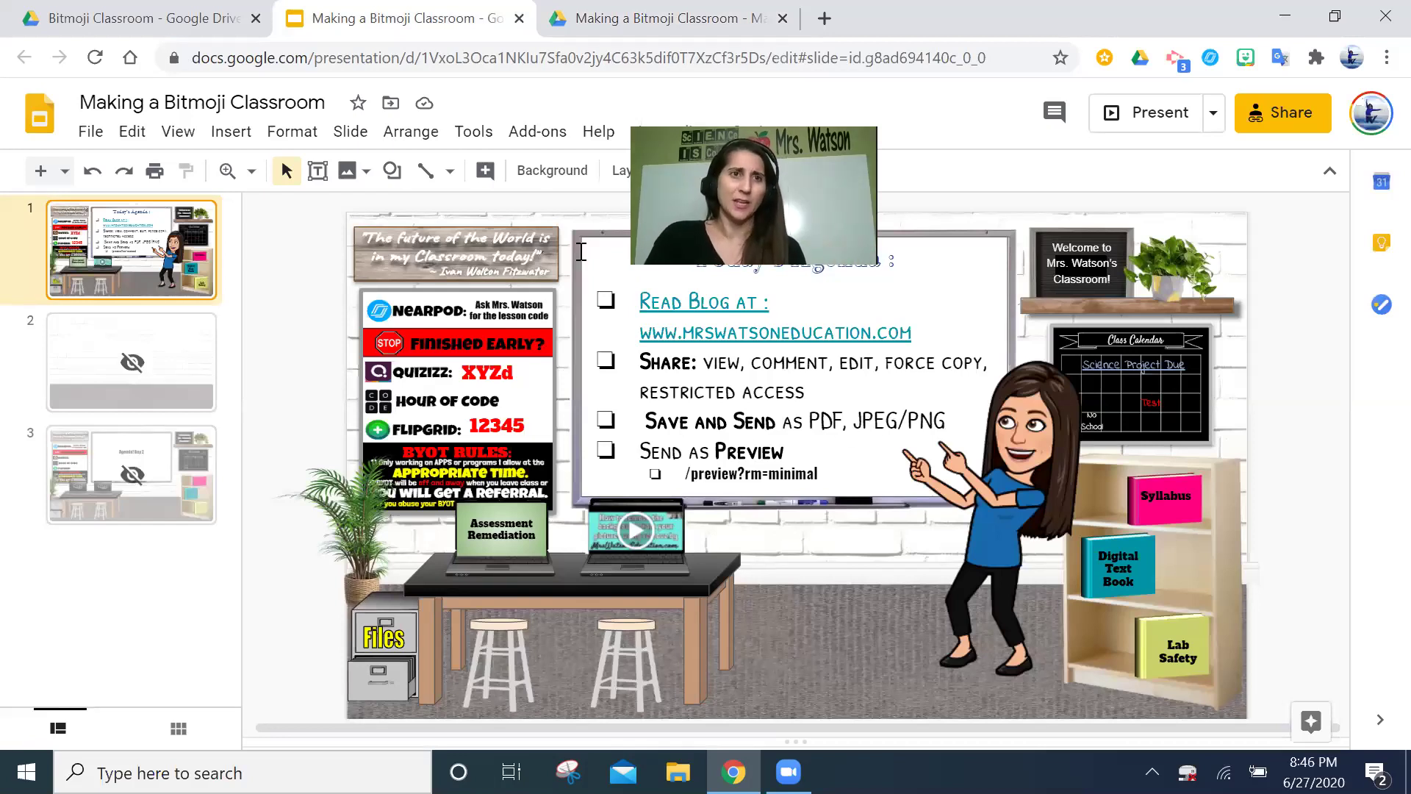
click(91, 133)
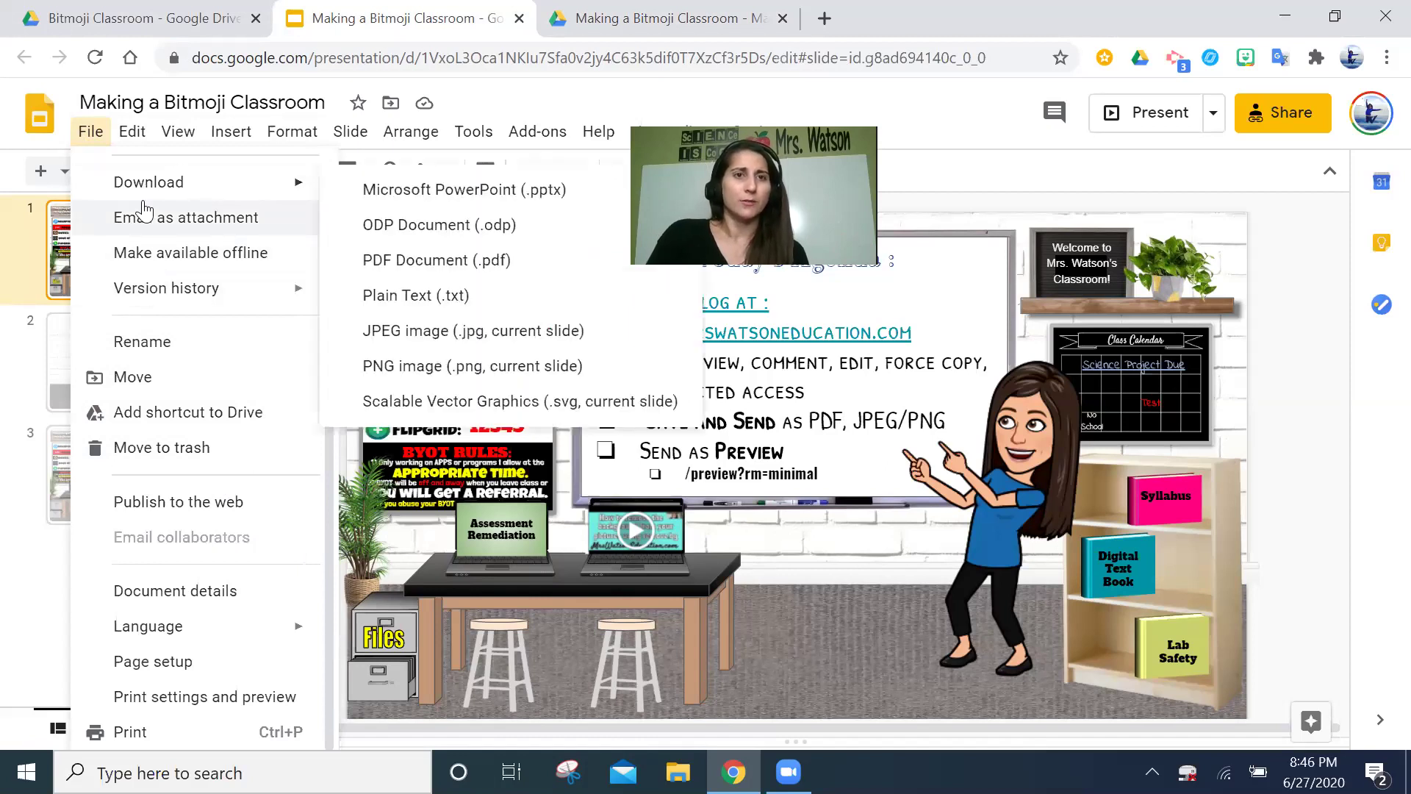
scroll(143, 217, up, 3)
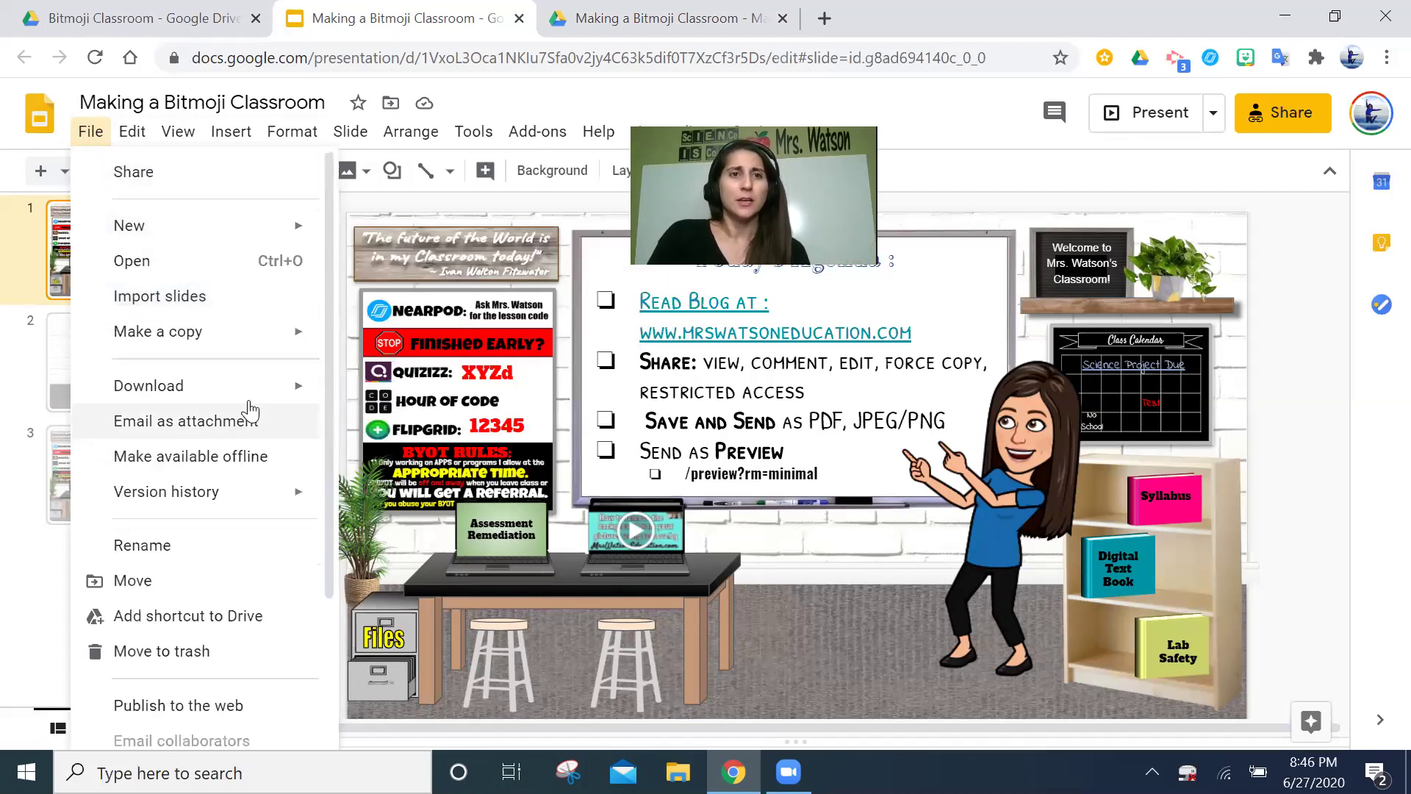
mouse_move(262, 391)
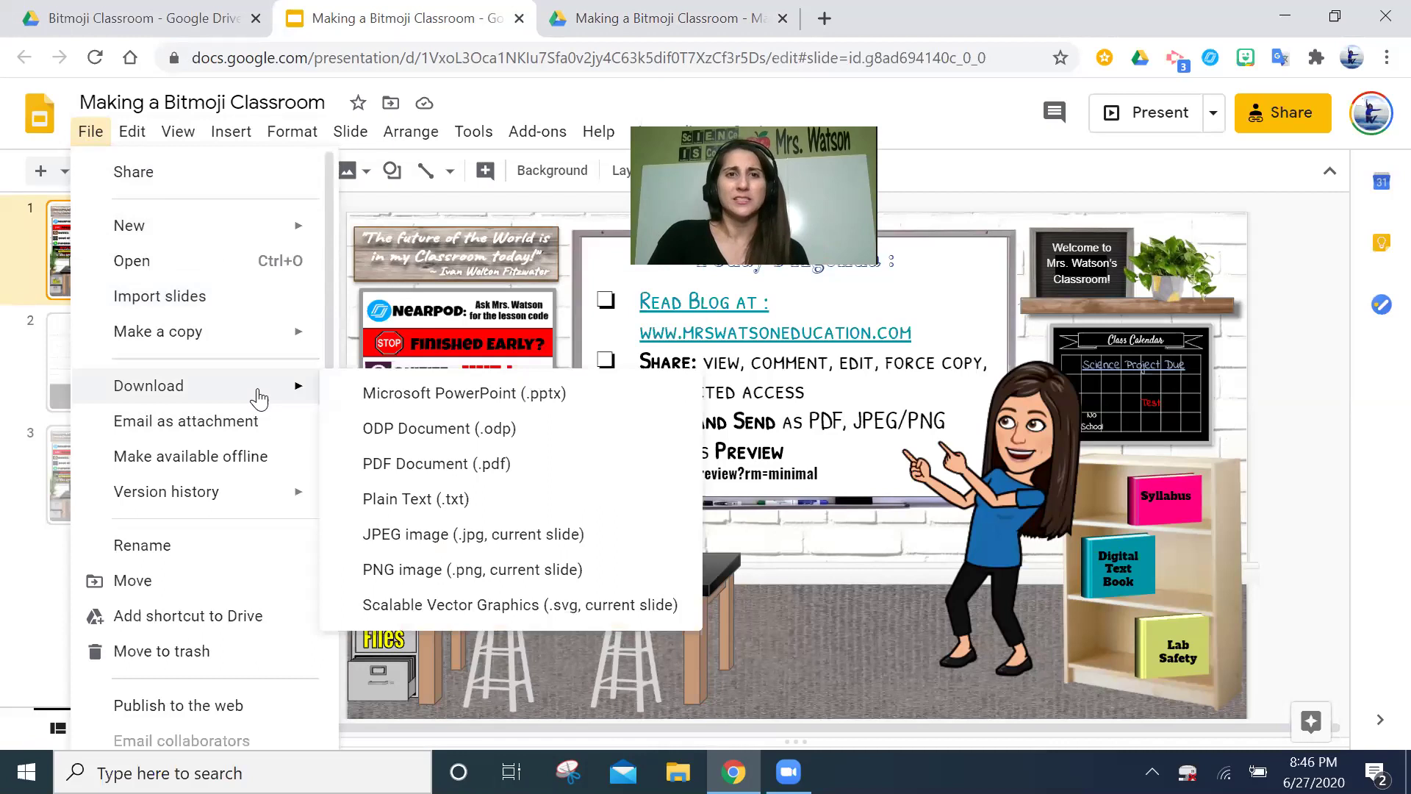
click(448, 465)
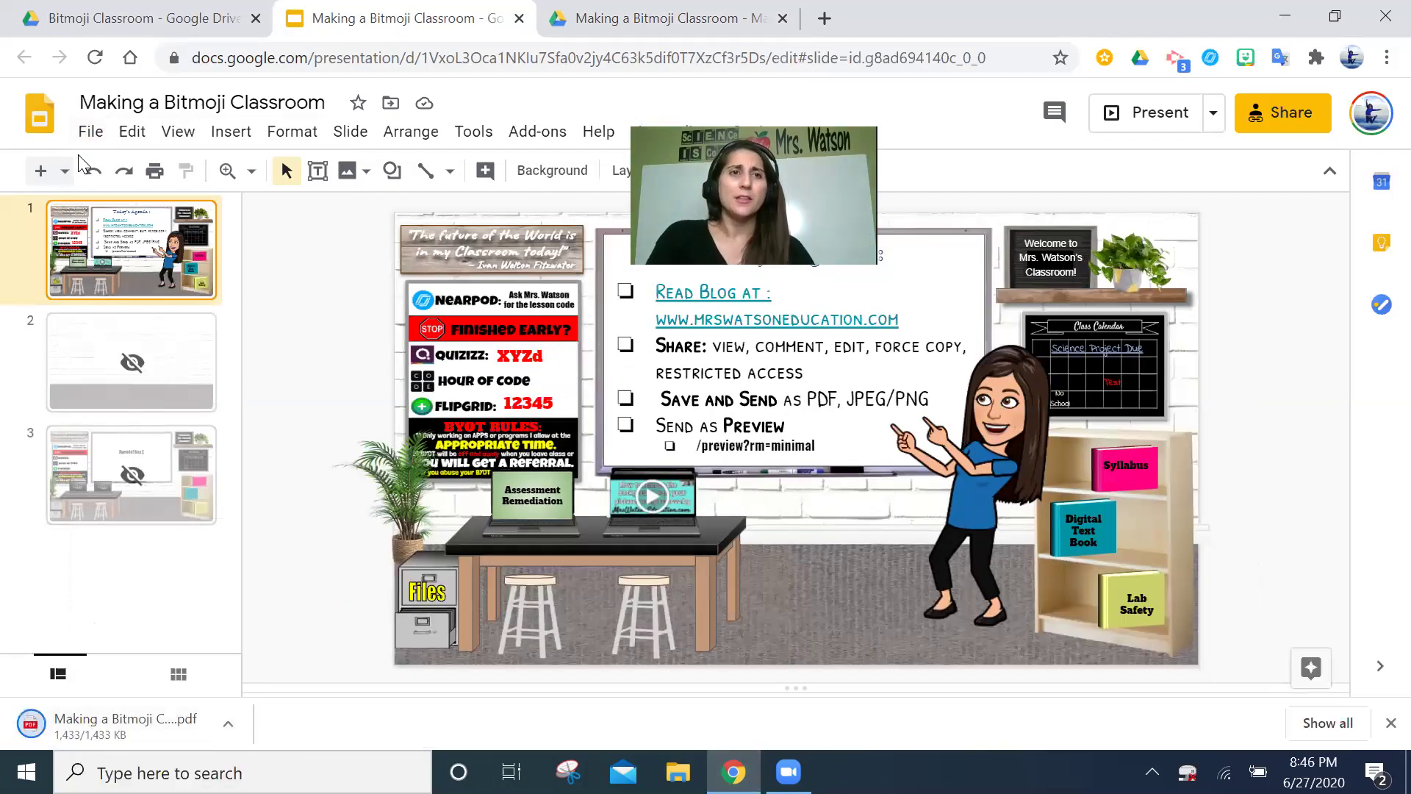
- Show the File > Download formats again, then open 'Making a Bitmoji Classroom (1).pdf'
click(91, 131)
mouse_move(265, 398)
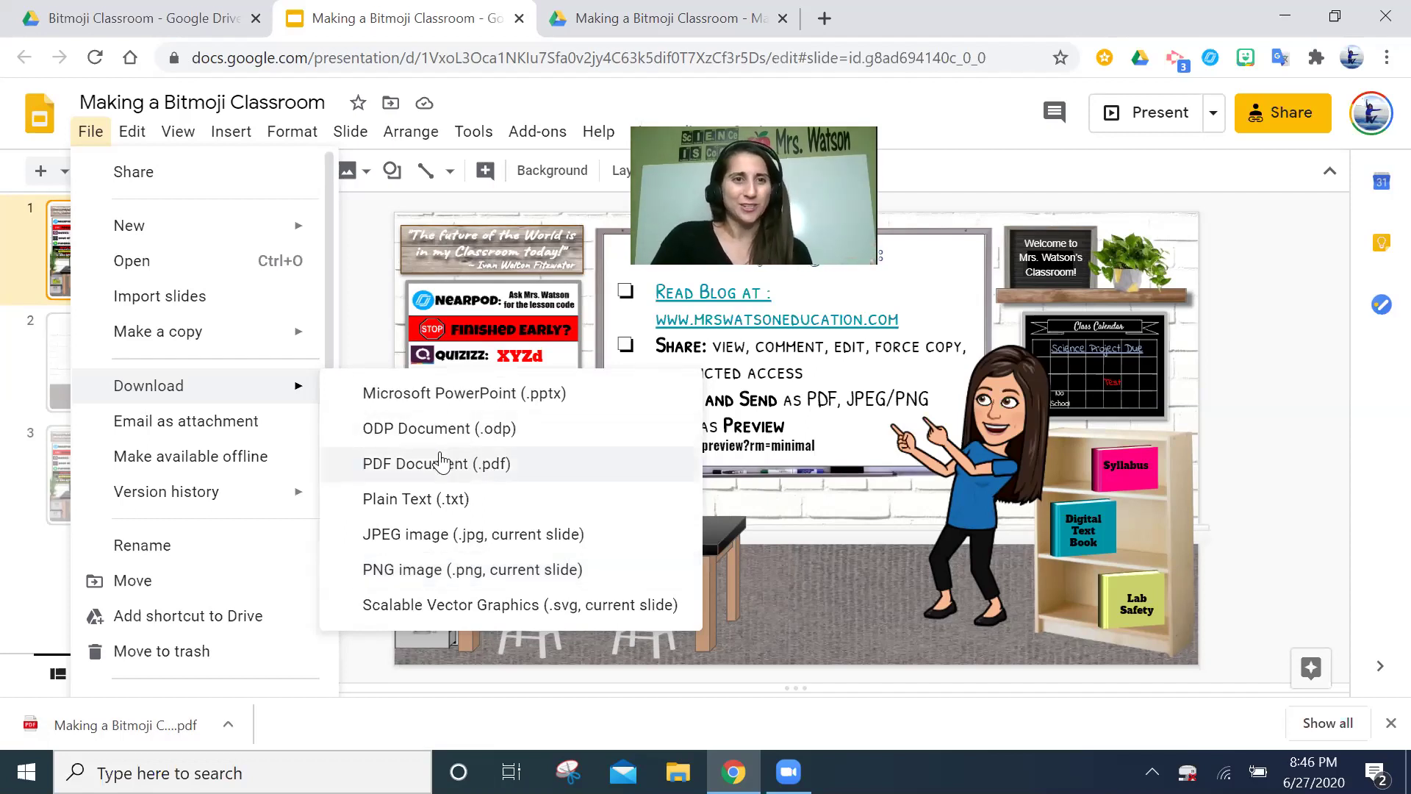
mouse_move(297, 493)
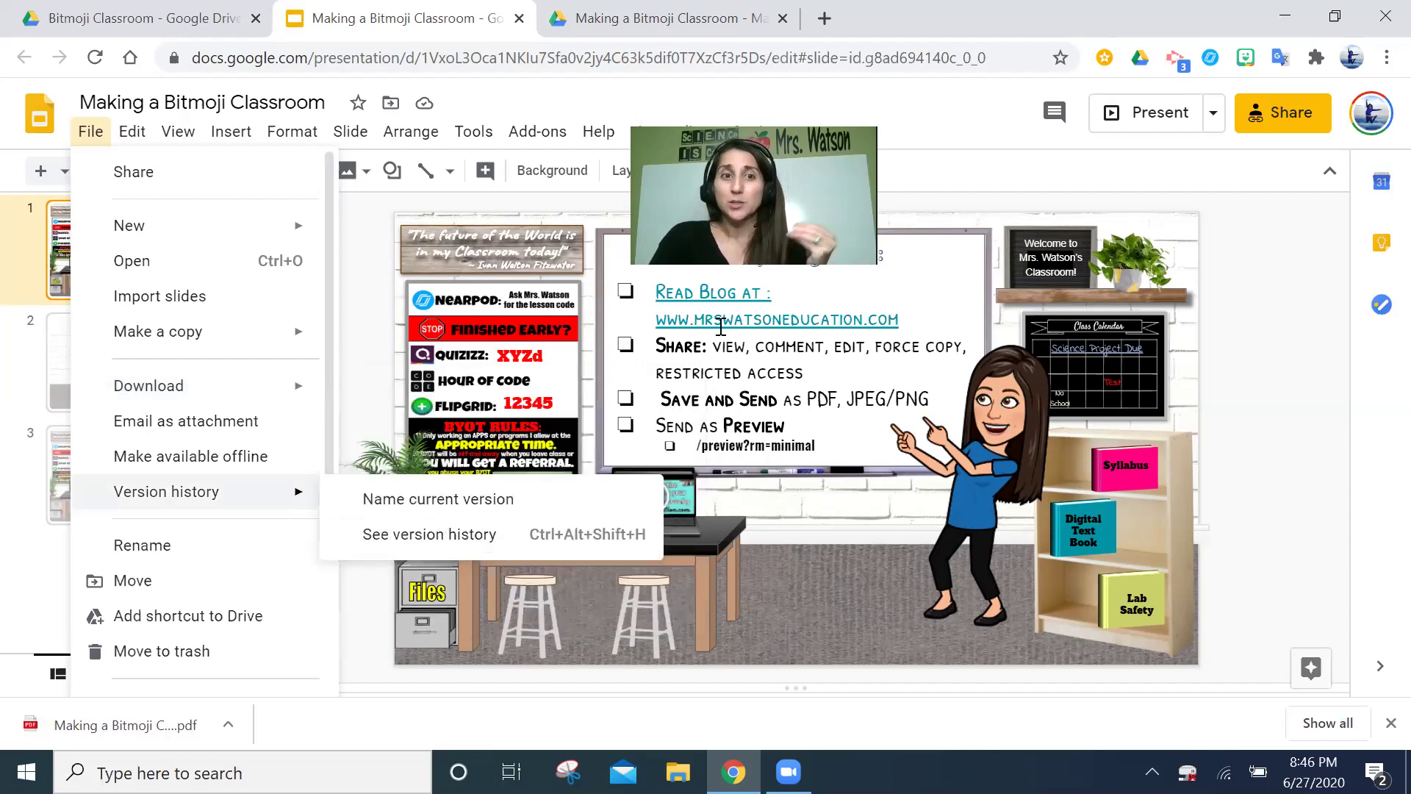
click(86, 733)
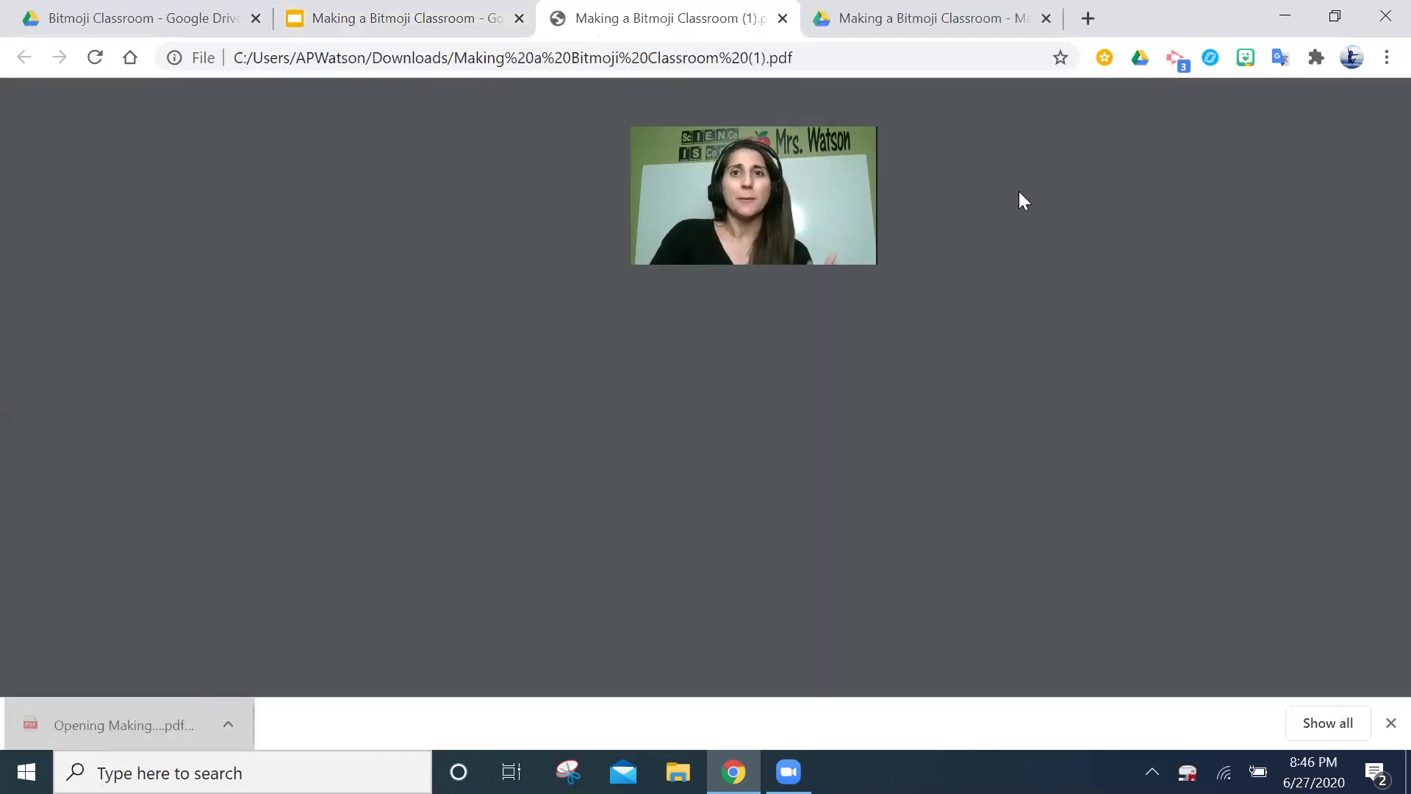